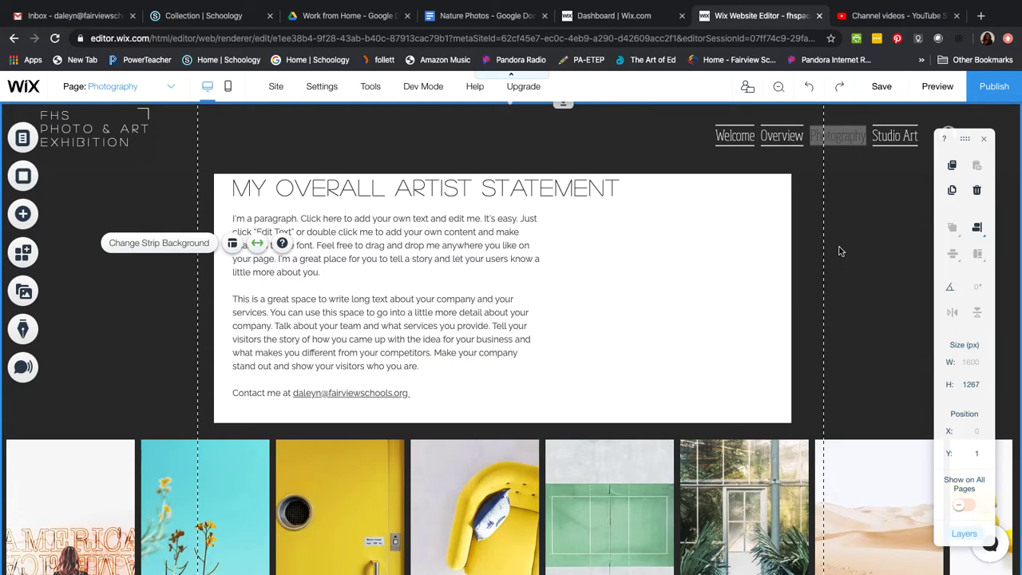
Review the site actions offered for the FHS PACA Exhibition on the dashboard, and return to the website editor
click(596, 18)
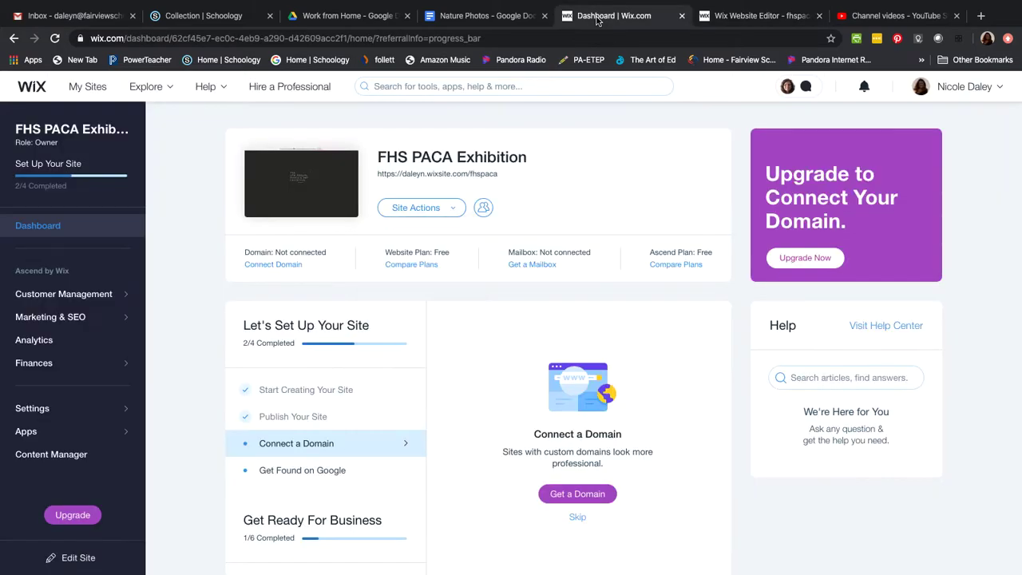
click(438, 212)
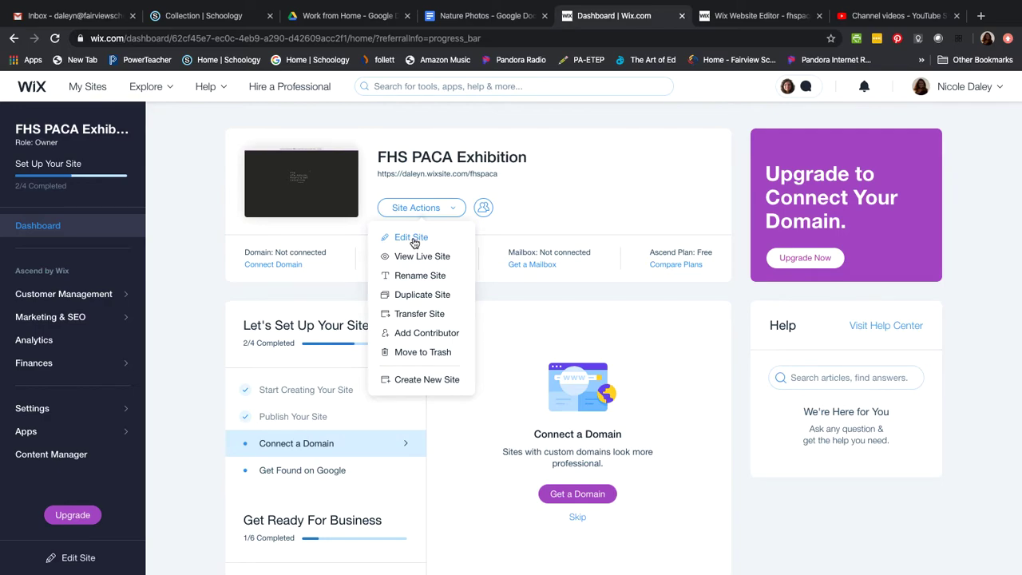
click(751, 24)
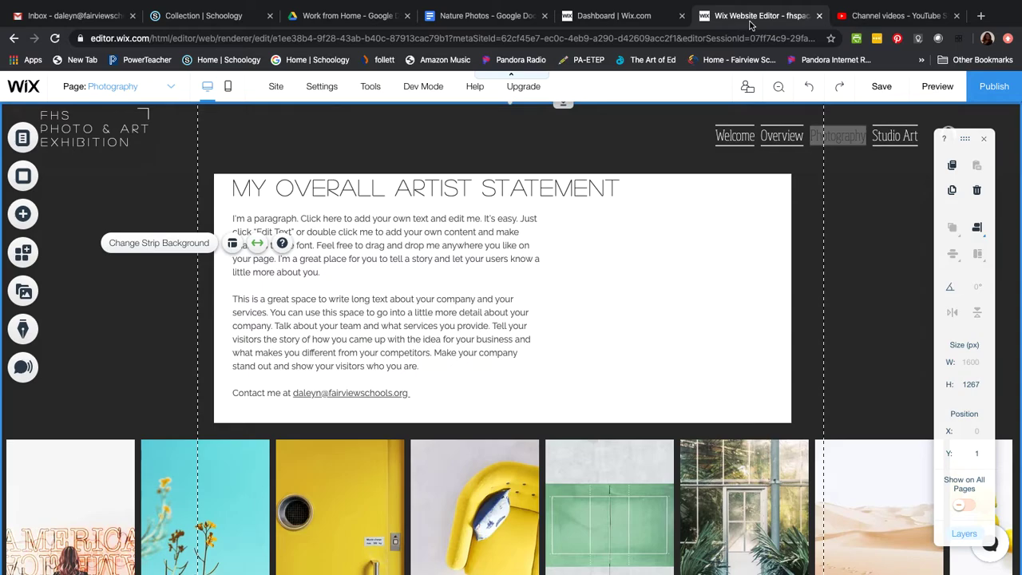
Review the editor's exit option and the dashboard's account and logout options, and return to the website editor
mouse_move(274, 90)
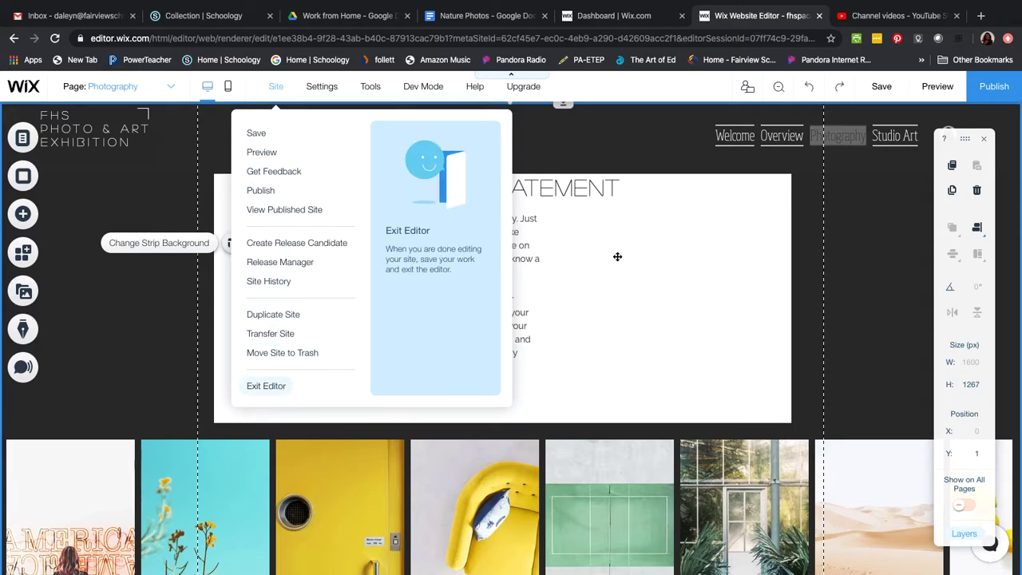
click(576, 18)
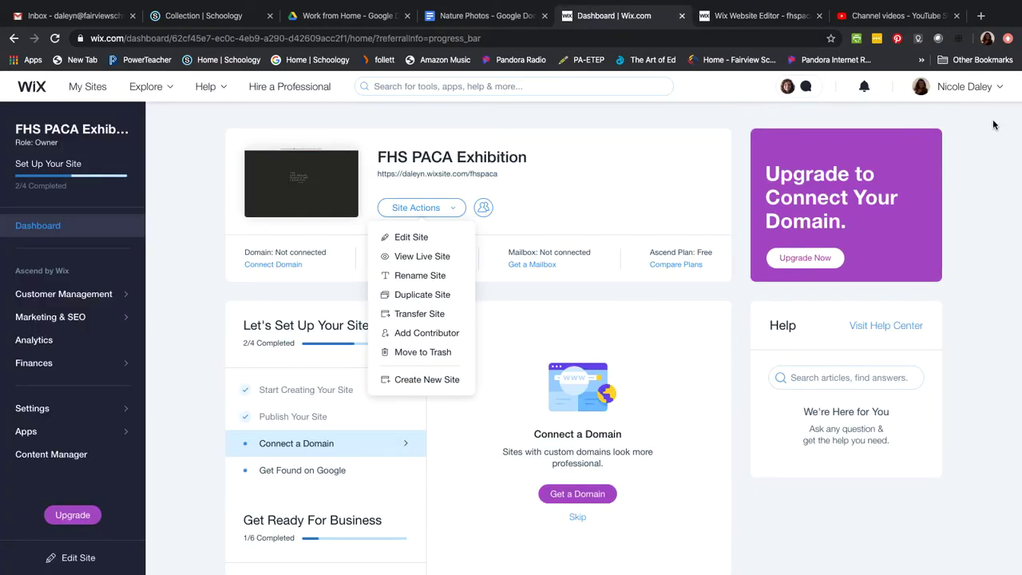
click(987, 92)
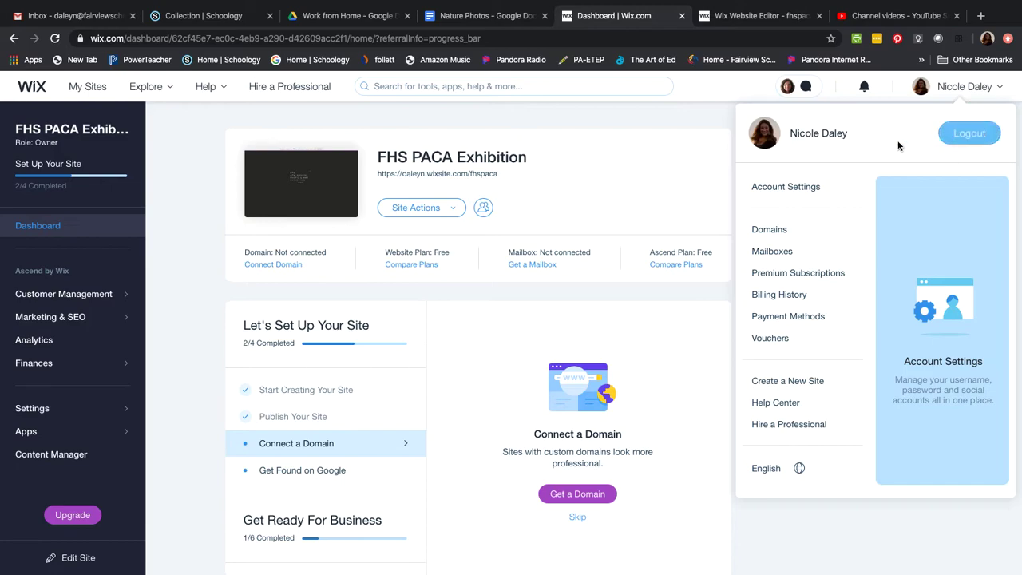
click(759, 18)
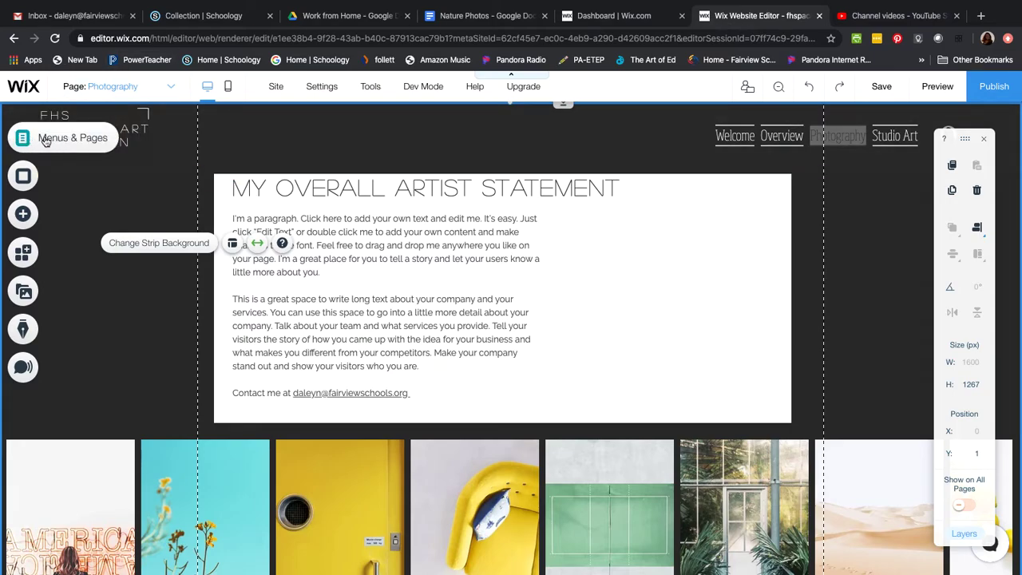
Open the site's Welcome page and view it unobstructed
click(52, 139)
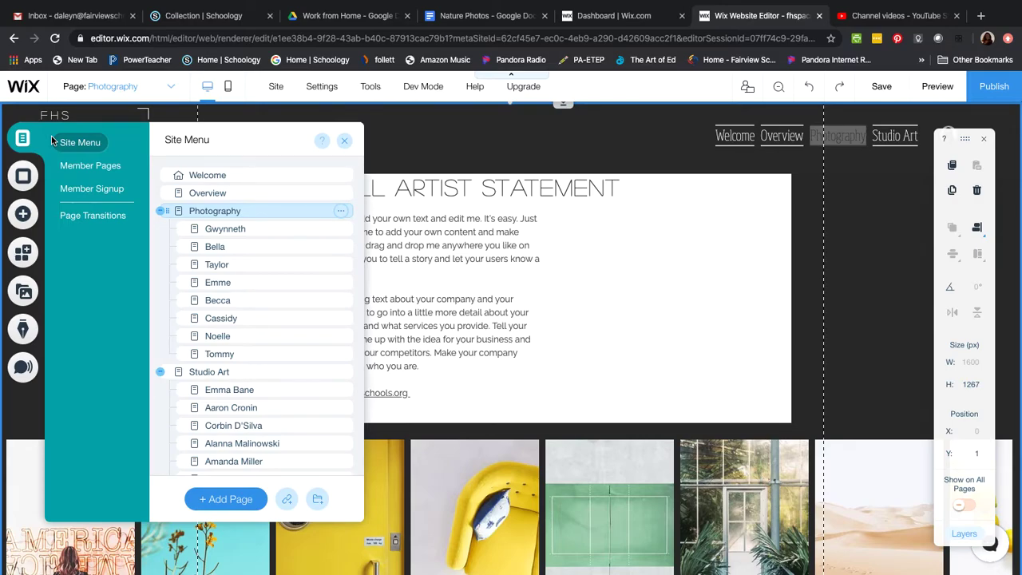
click(203, 175)
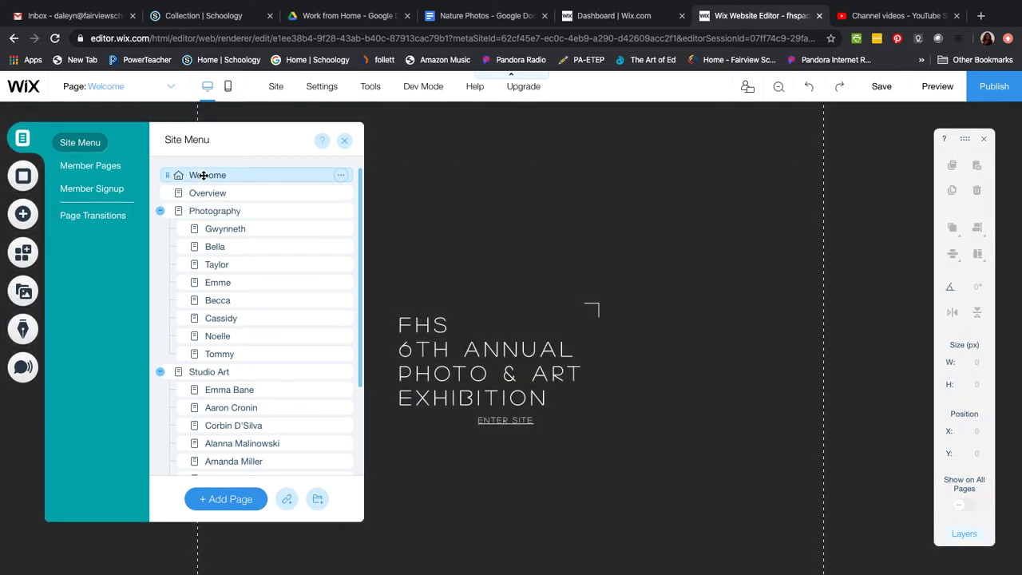
click(344, 141)
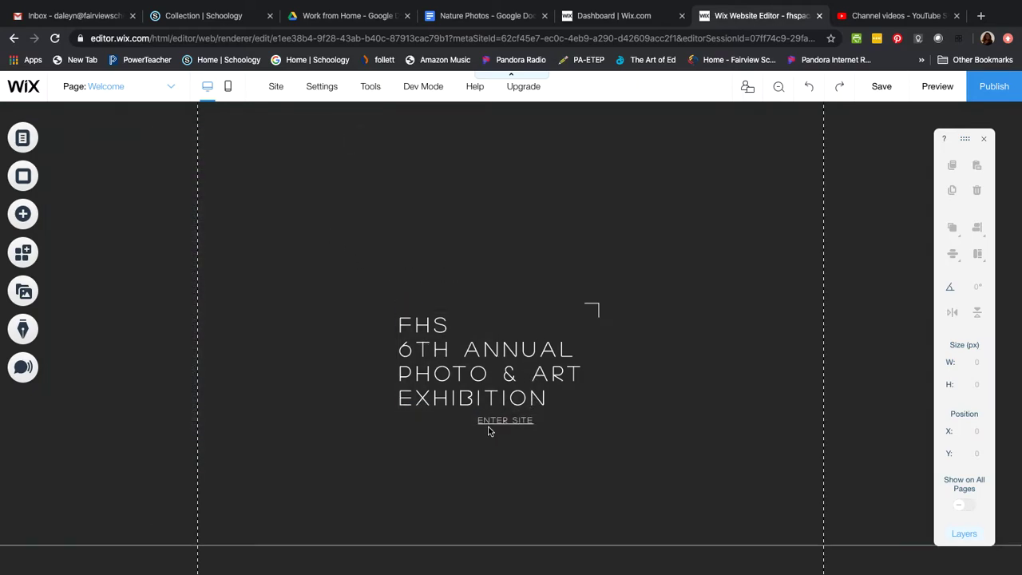
Open the site's Overview page and view its text box
click(39, 134)
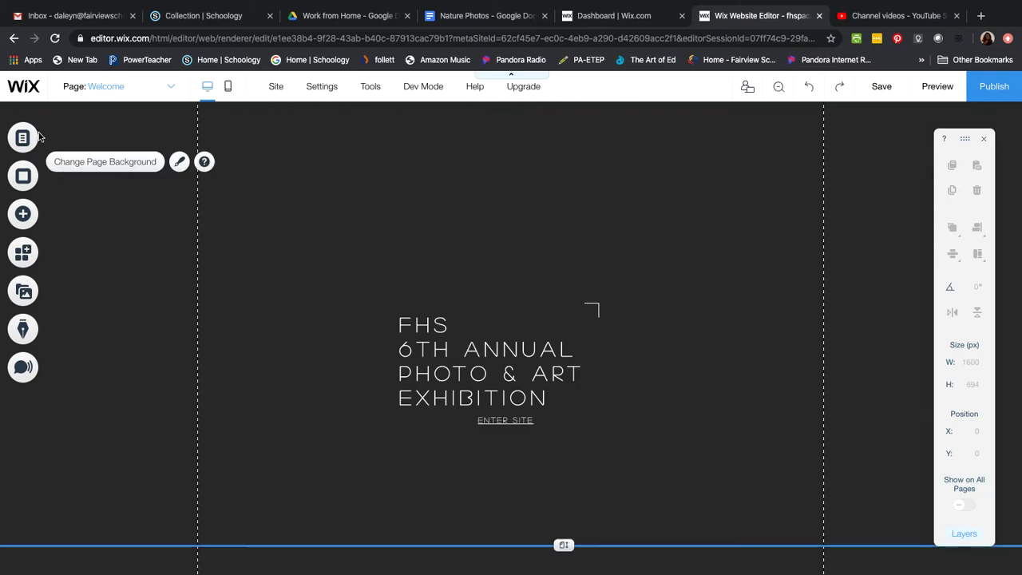
click(24, 138)
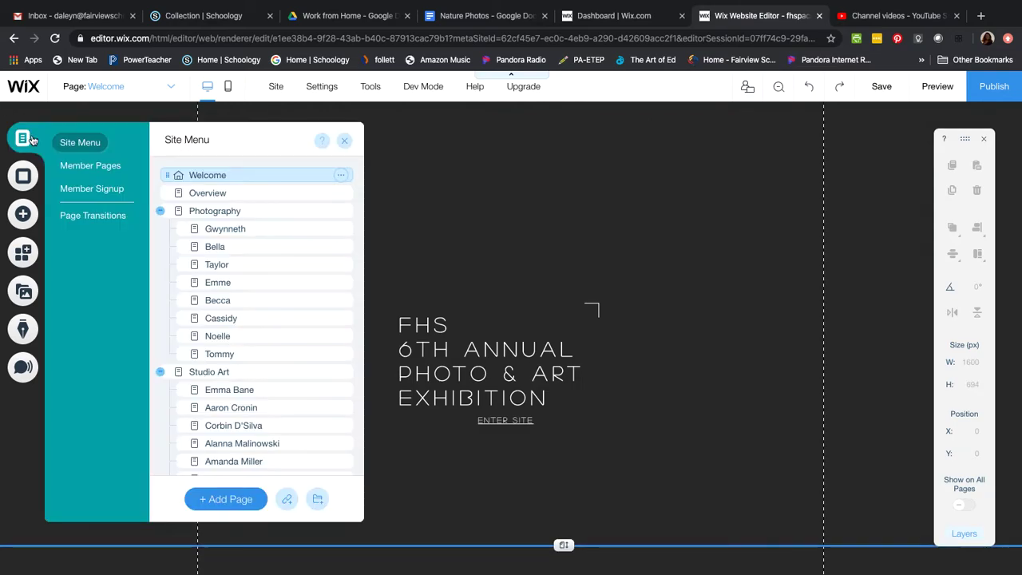
click(202, 193)
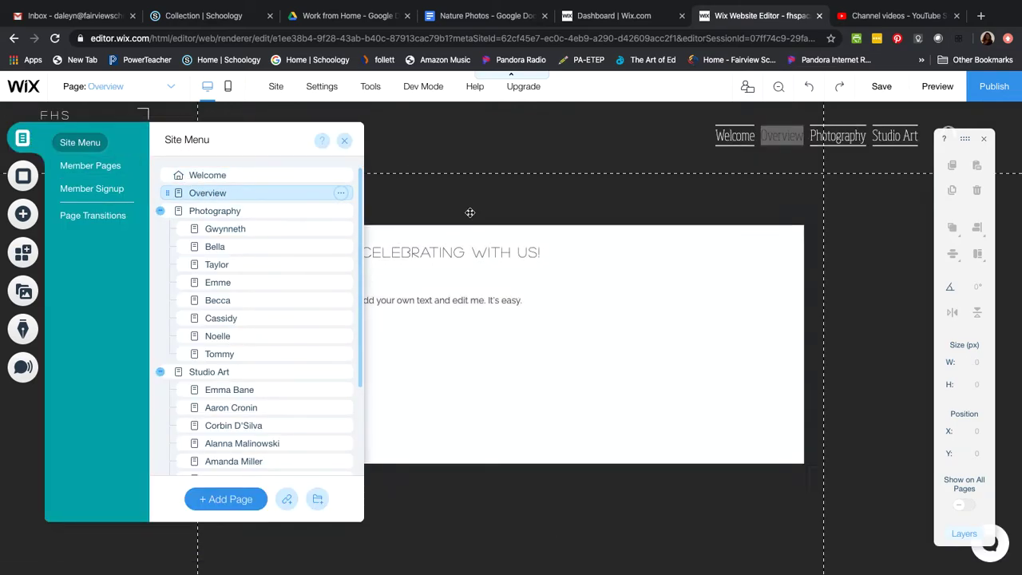
click(465, 197)
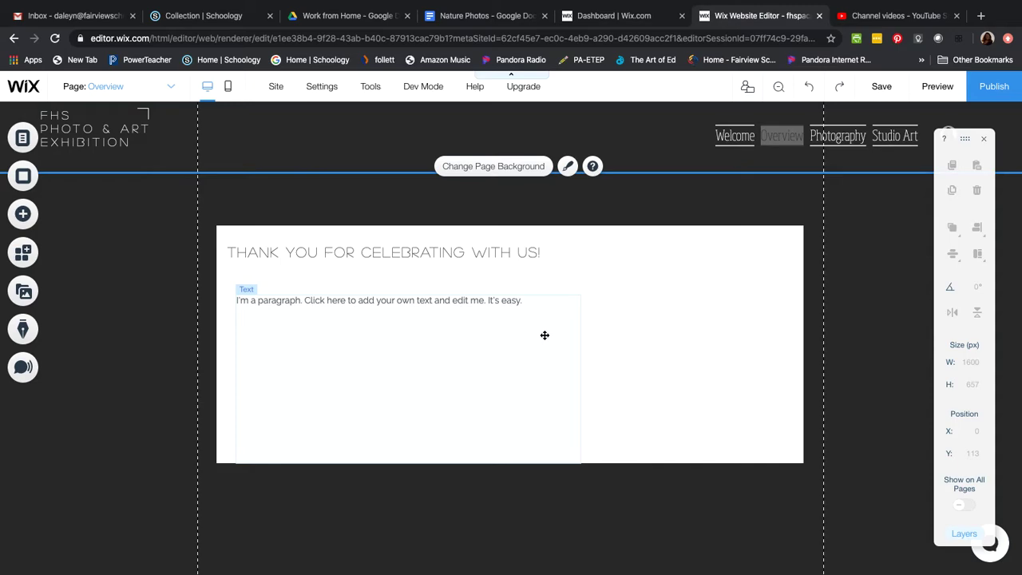
Open the Photography page and examine its artist statement box and the photo gallery beneath it
click(32, 137)
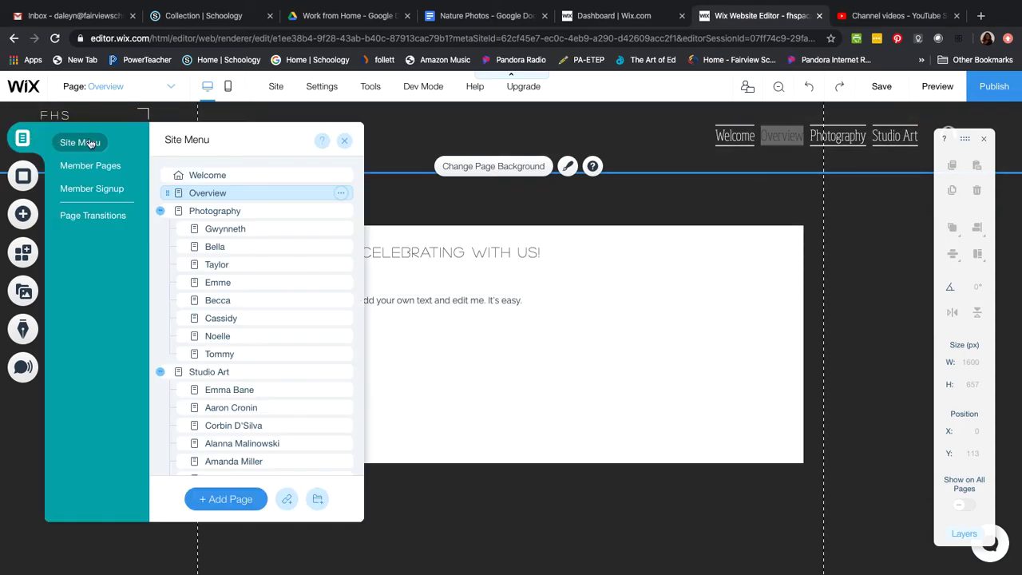
click(214, 210)
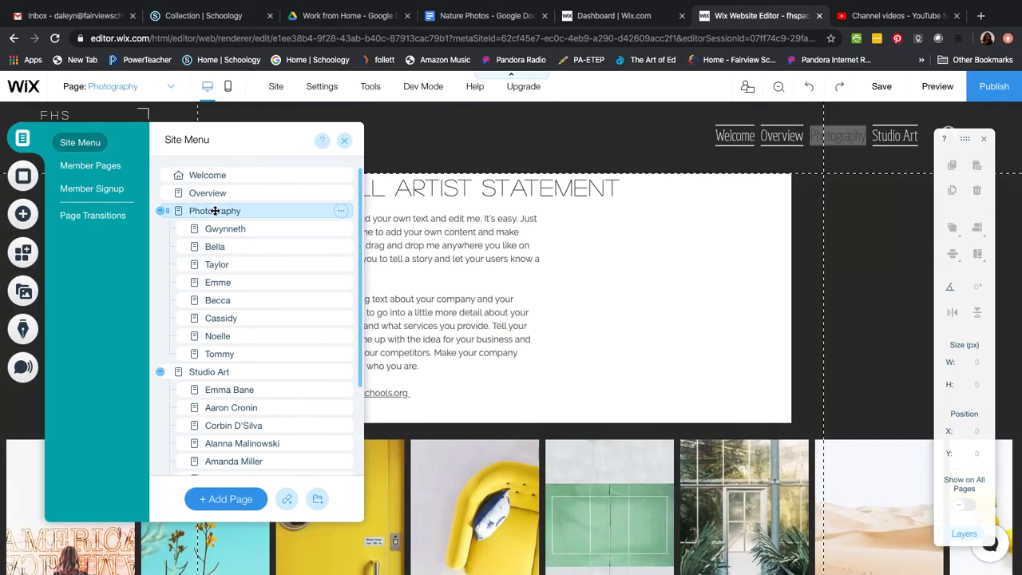
click(872, 277)
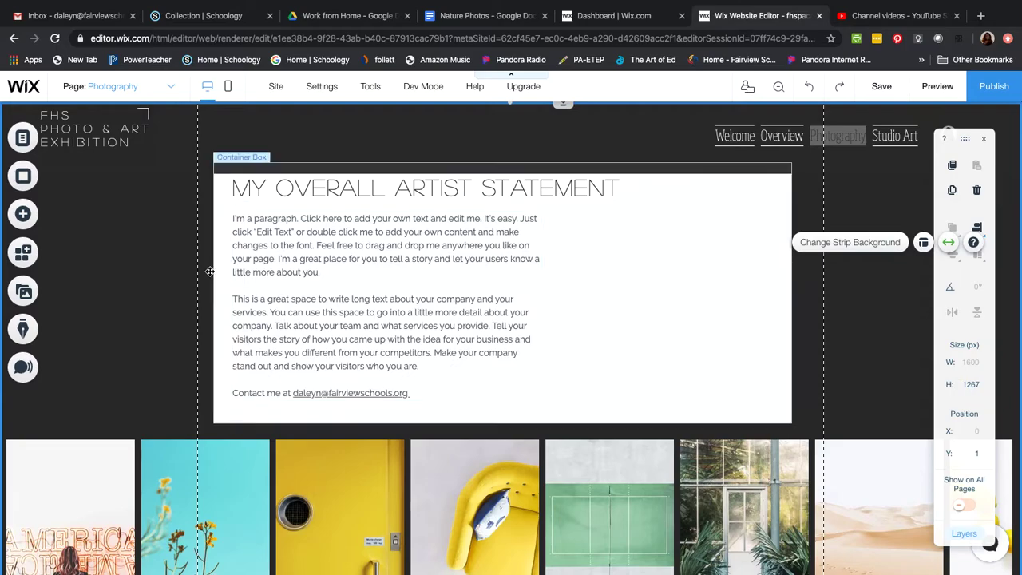
scroll(138, 366, down, 2)
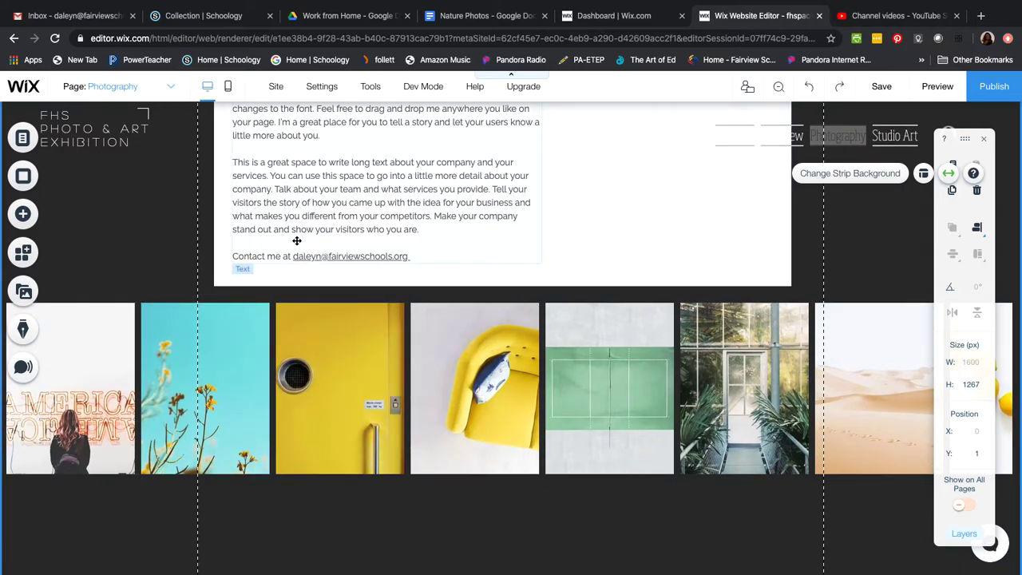
scroll(296, 240, up, 2)
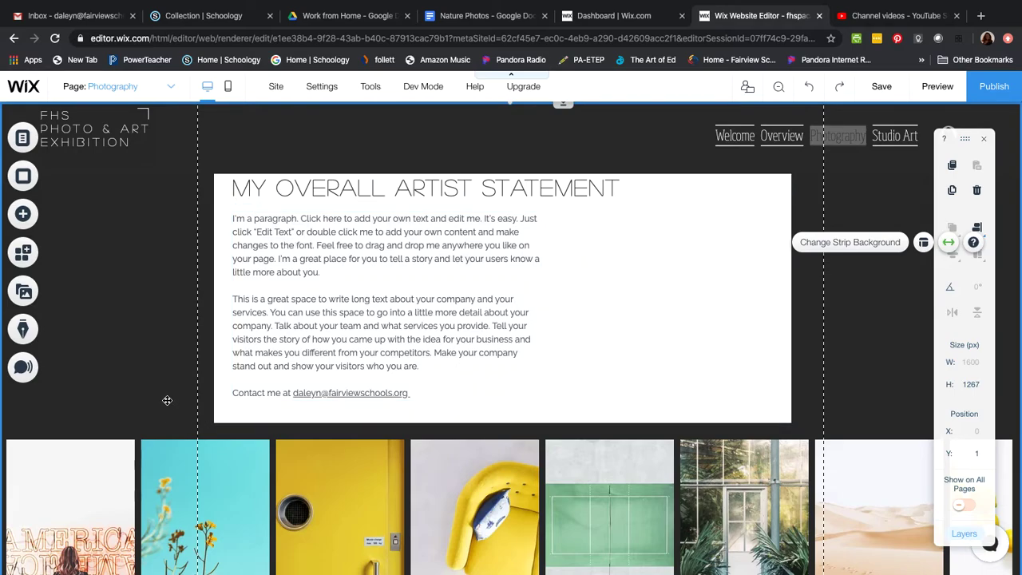
scroll(163, 399, down, 3)
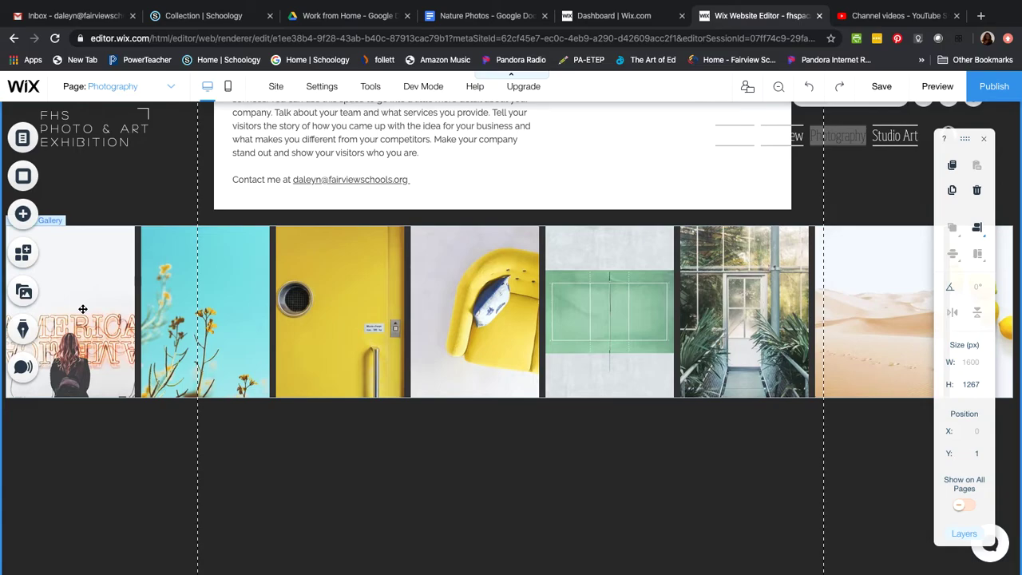
scroll(82, 308, up, 3)
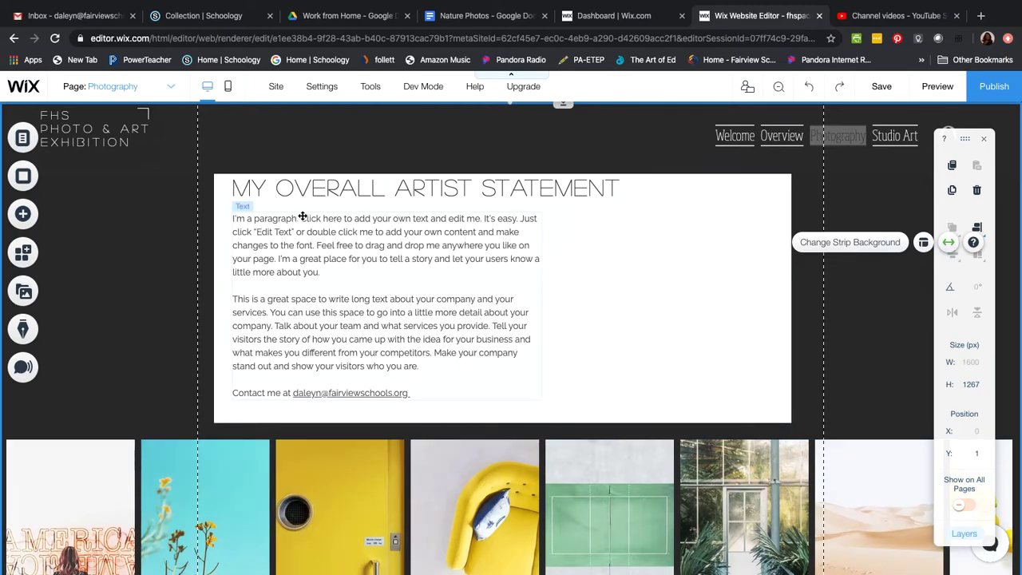
Inspect the text settings of the artist statement heading and of the paragraph below it
click(303, 186)
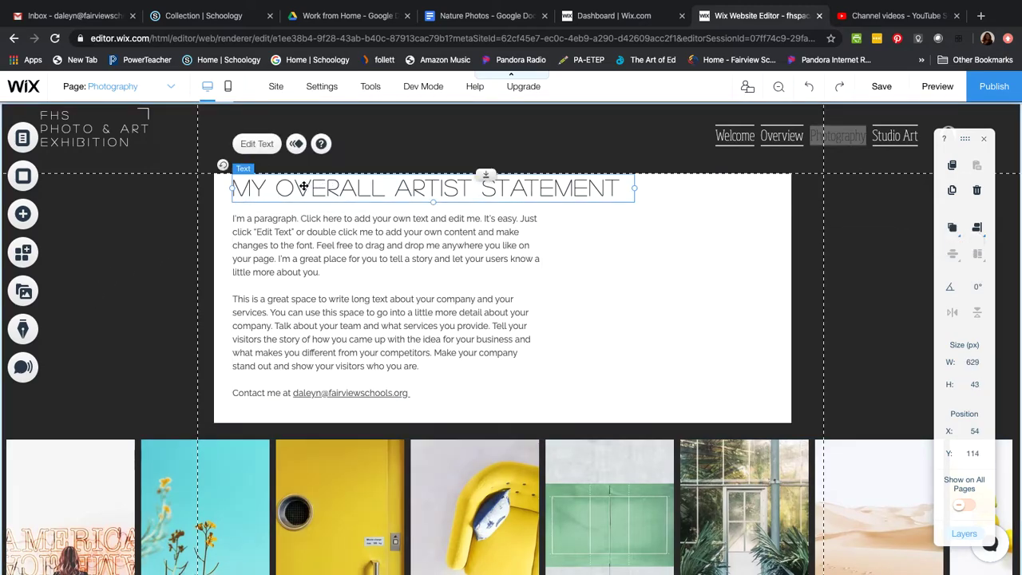
click(257, 145)
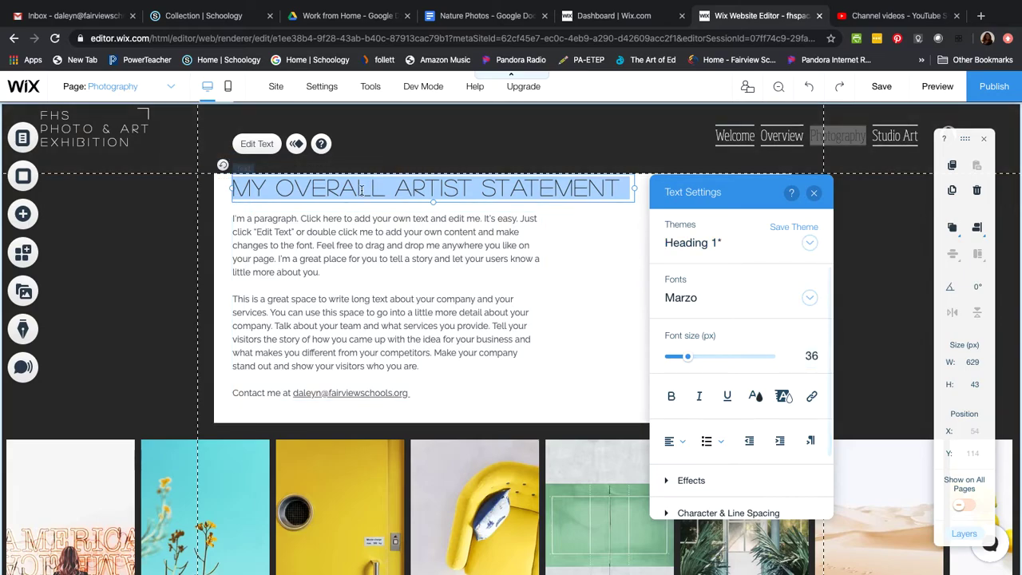
click(408, 240)
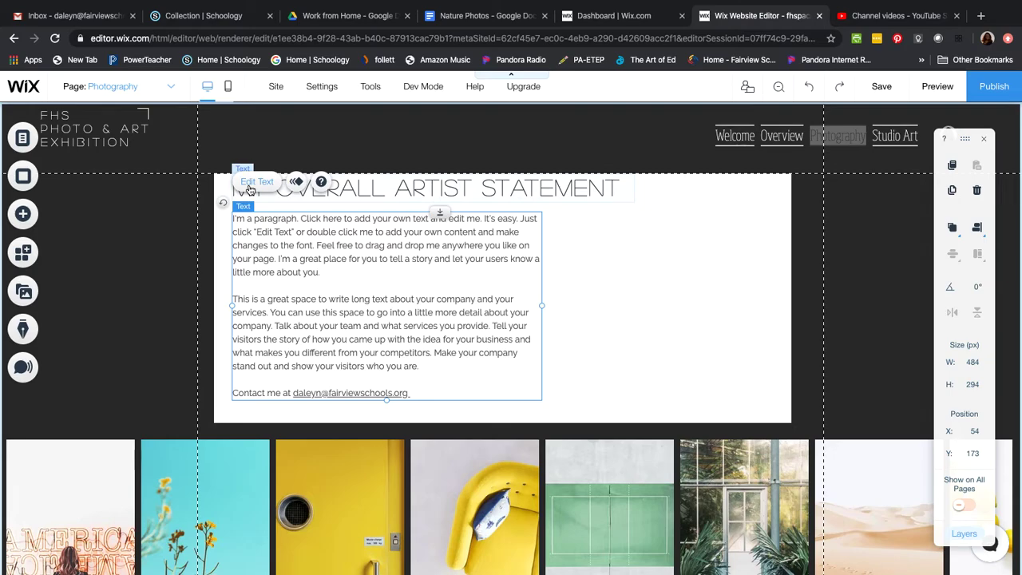
click(250, 185)
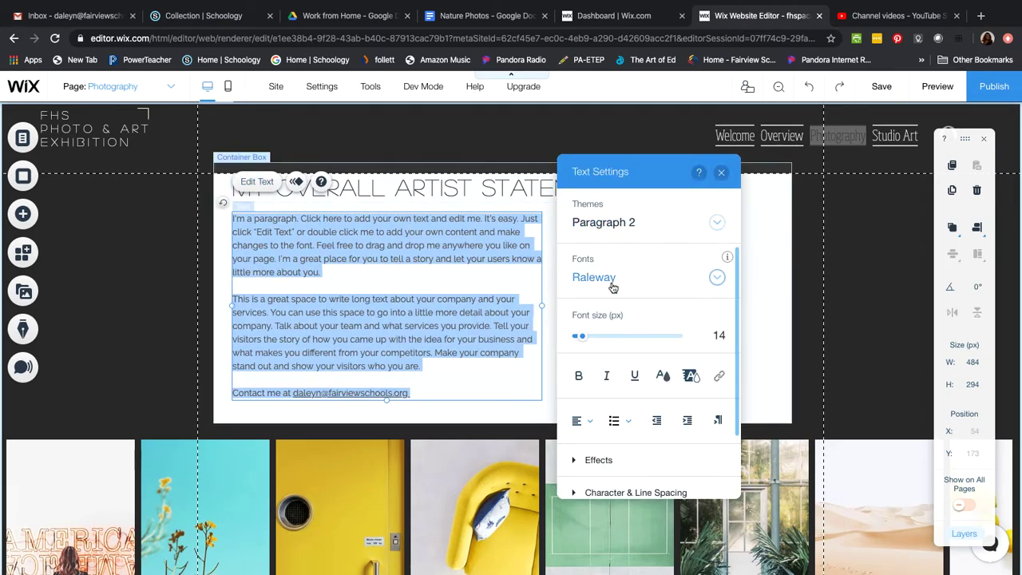
click(721, 171)
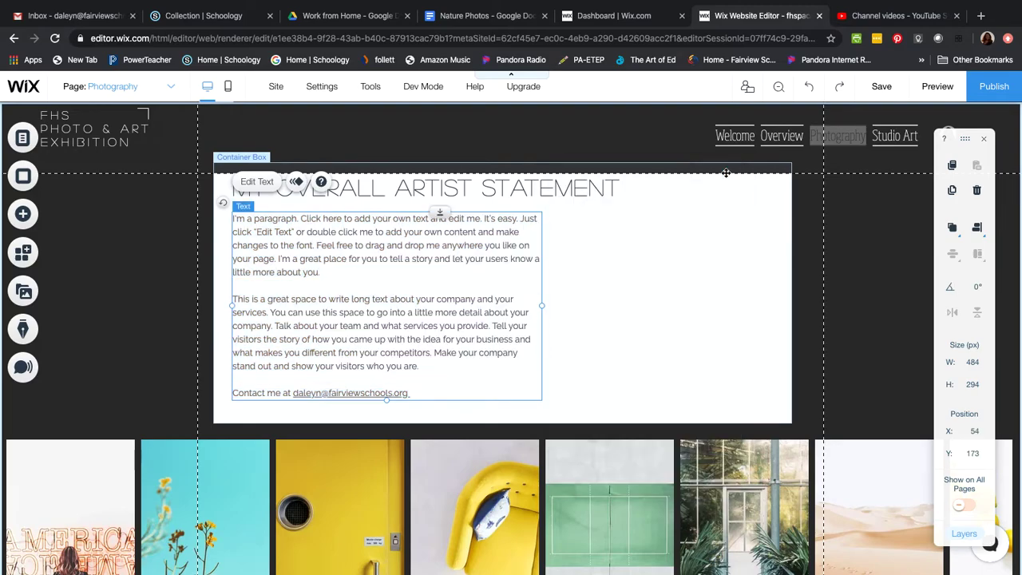
Inspect the editing options of the white container box and of the dark strip behind it
click(644, 283)
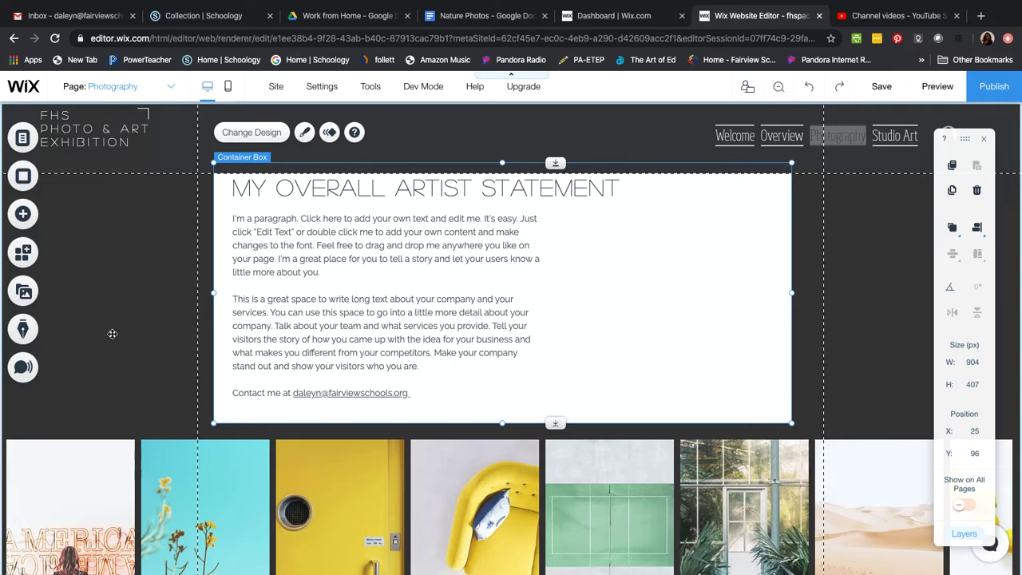
click(106, 266)
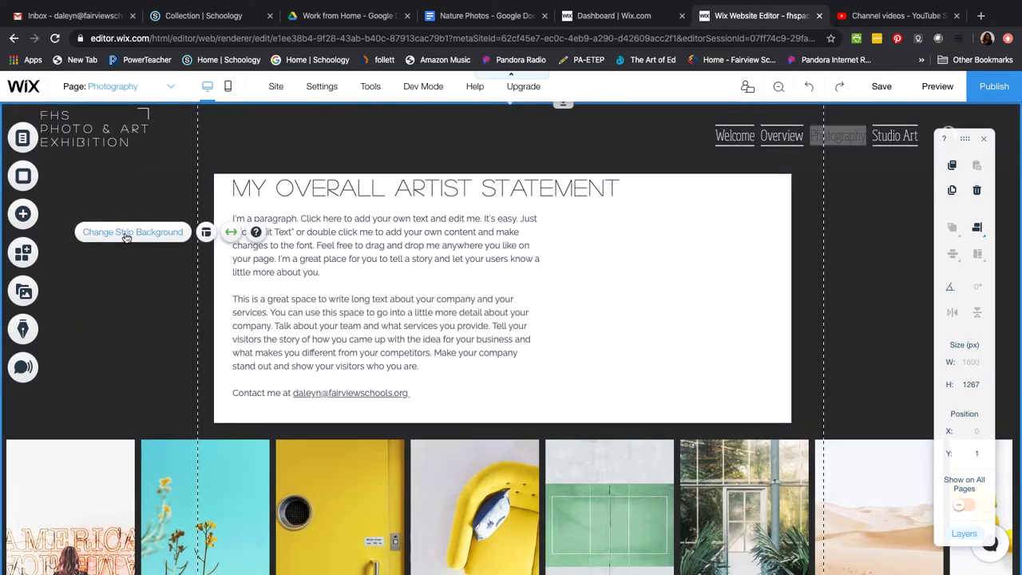
click(141, 293)
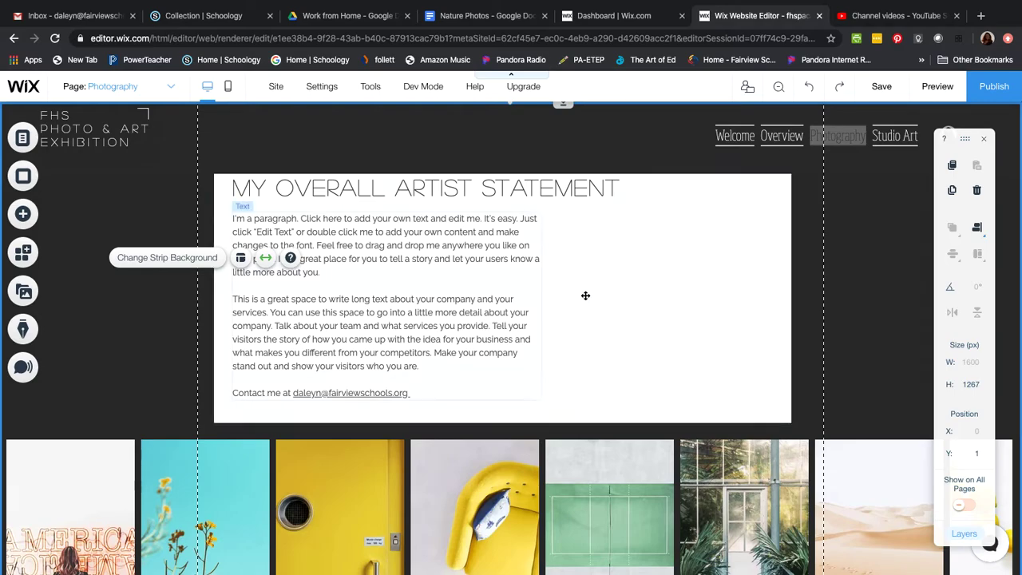
Select the white container box and browse the lines and basic shapes that can be added to the page
click(608, 267)
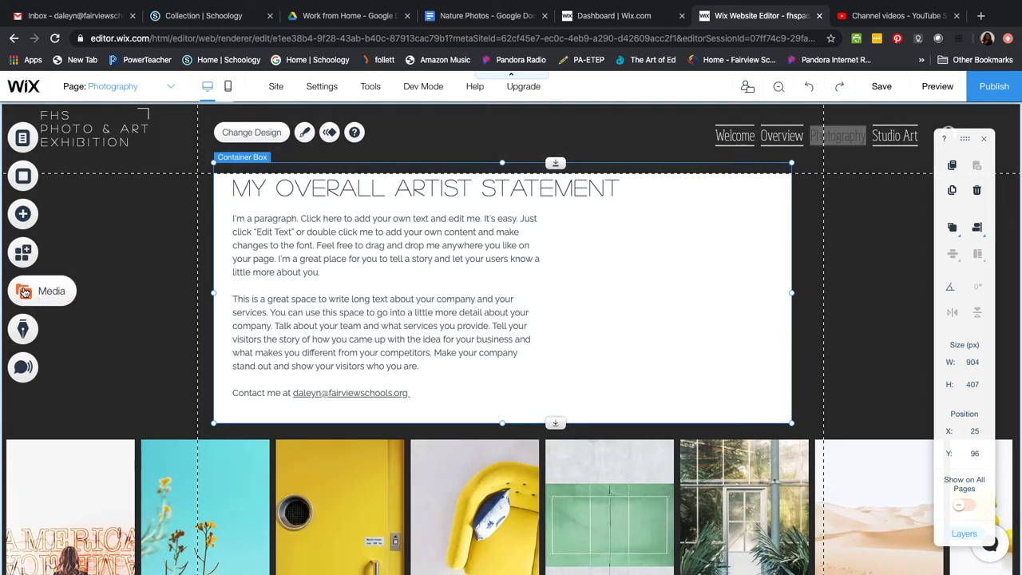
click(23, 216)
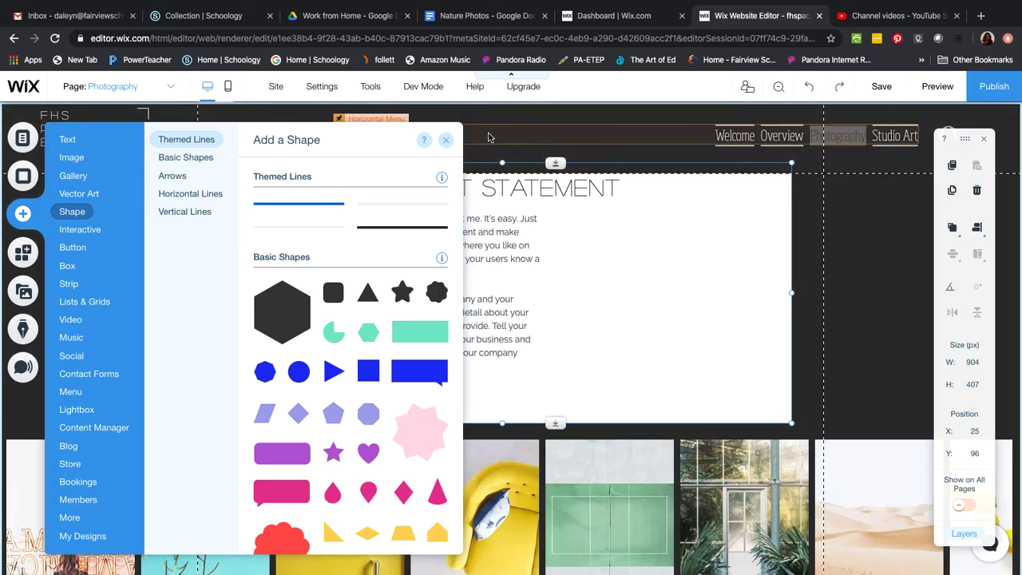
click(446, 139)
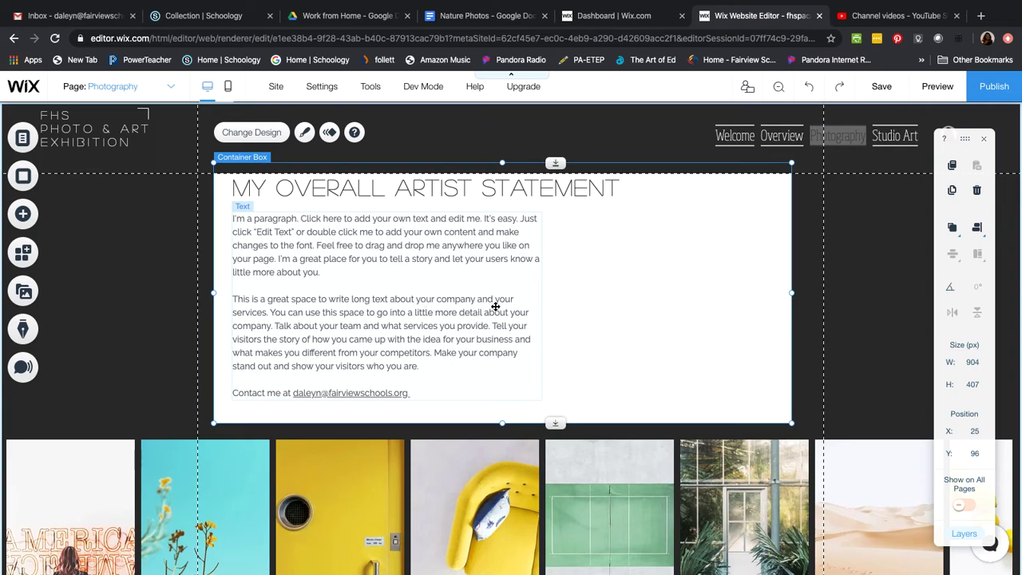
Review the link settings of the e-mail address in the artist statement's contact line and keep it as an Email link
click(875, 298)
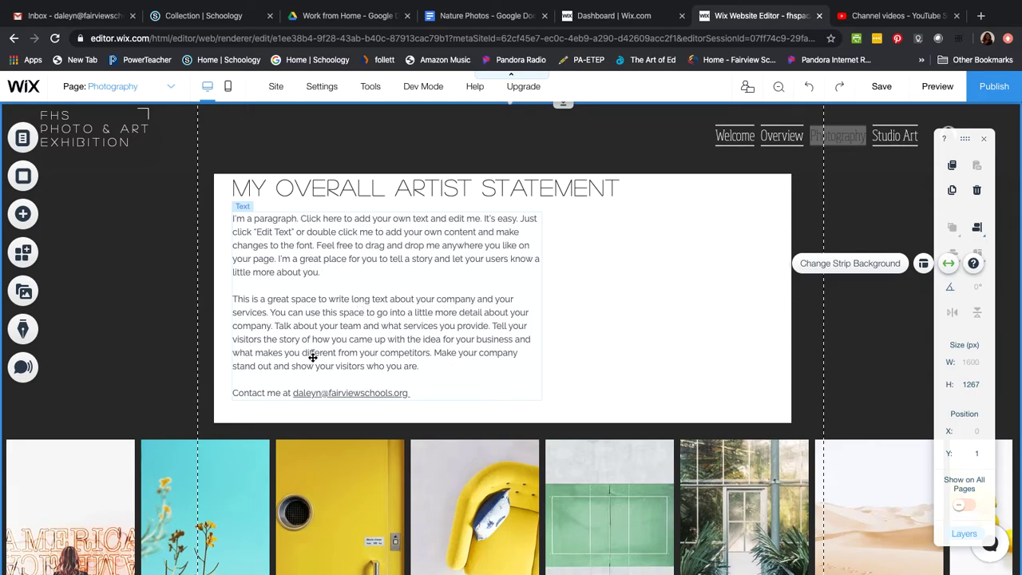
scroll(312, 358, down, 1)
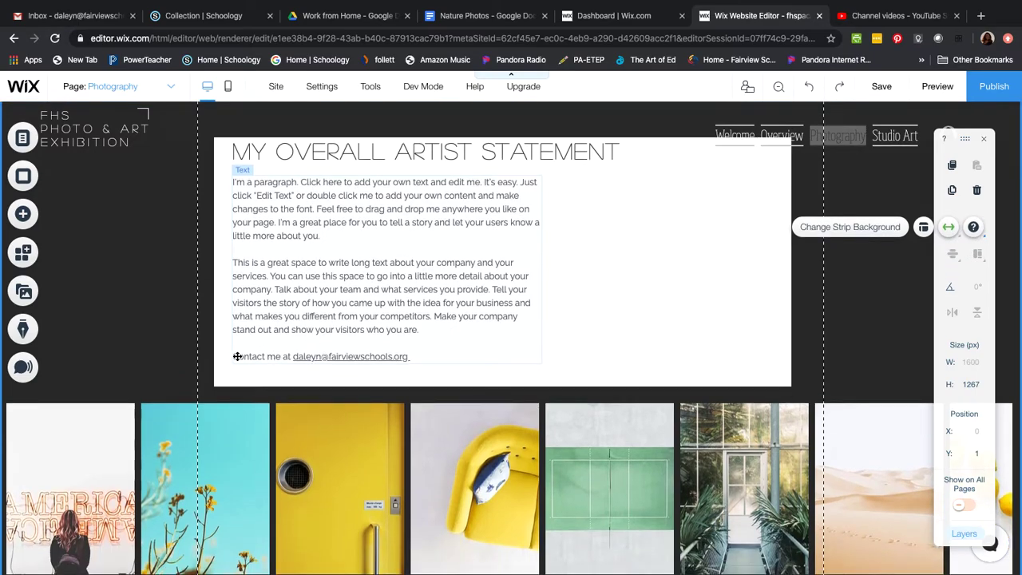
click(330, 233)
click(257, 146)
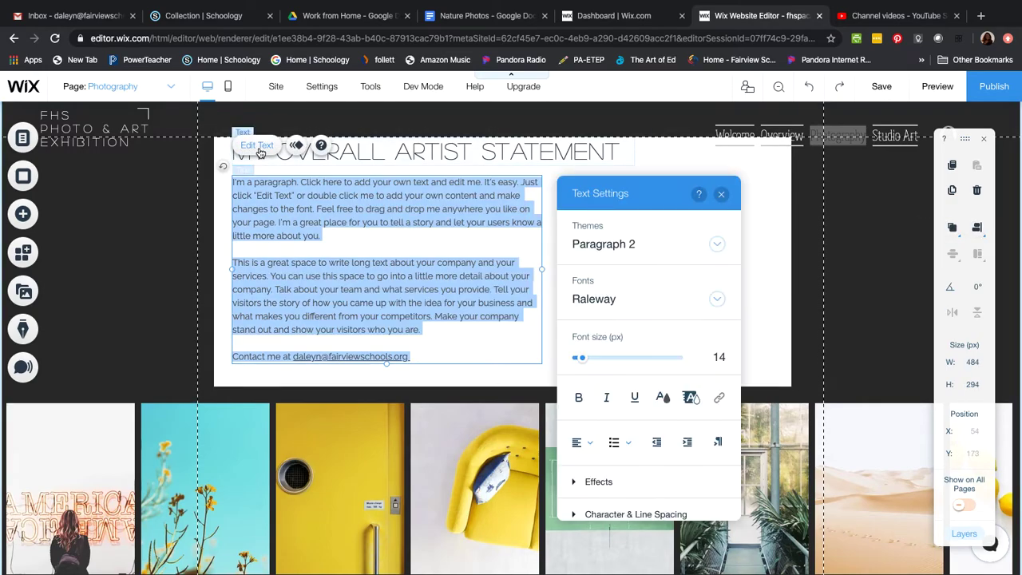
click(431, 355)
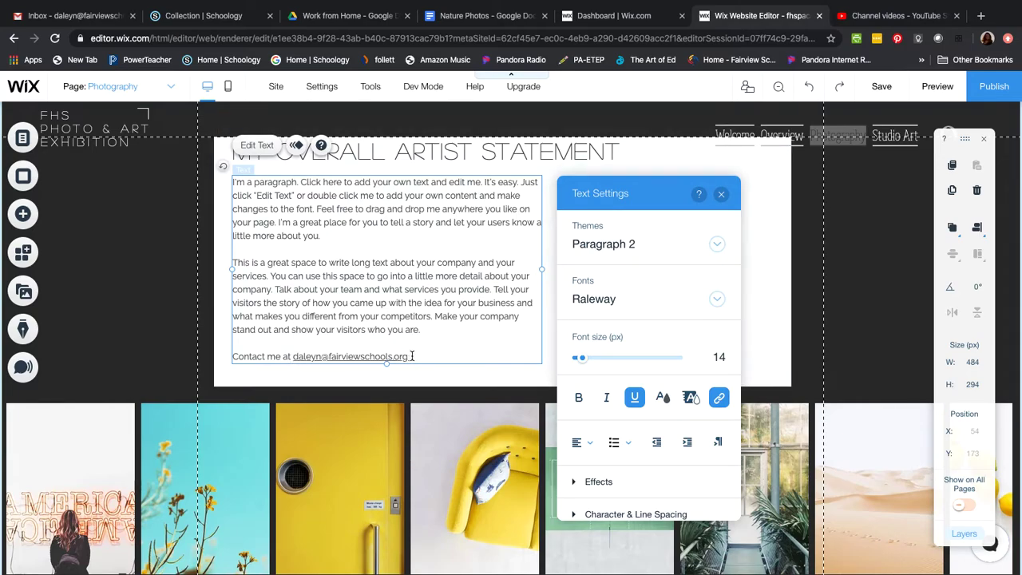
drag(412, 356, 293, 356)
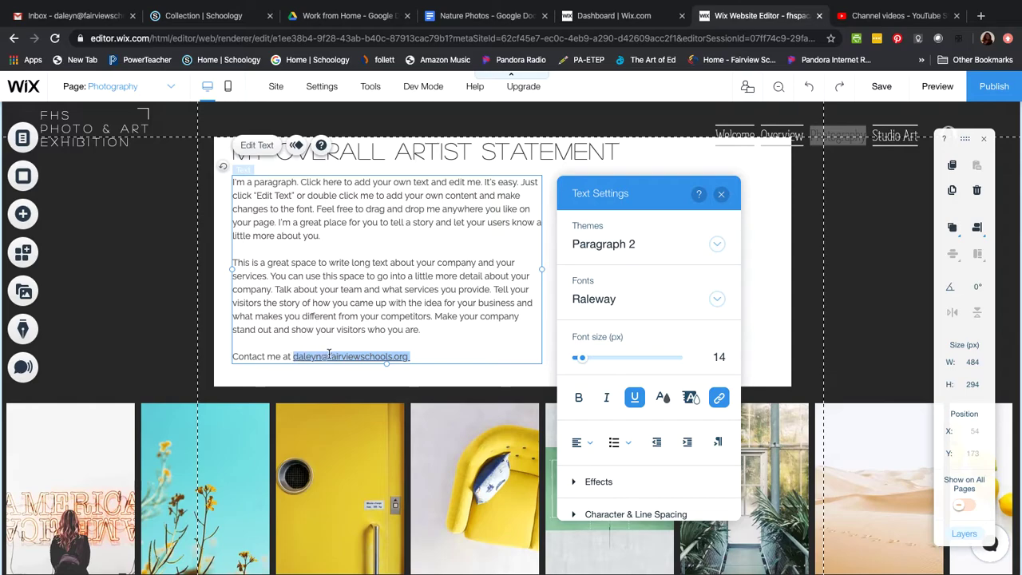
scroll(621, 345, down, 2)
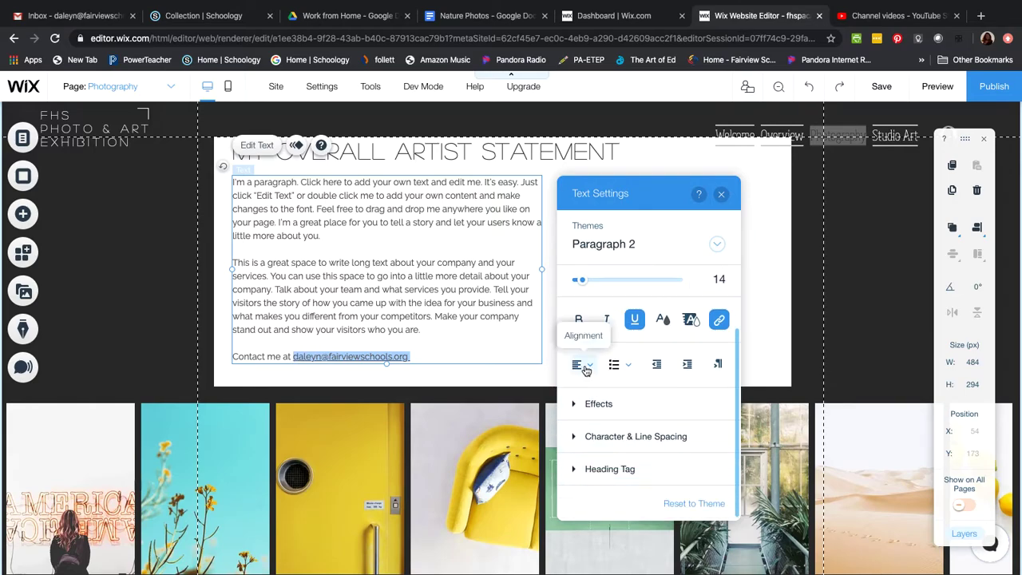
scroll(650, 288, up, 1)
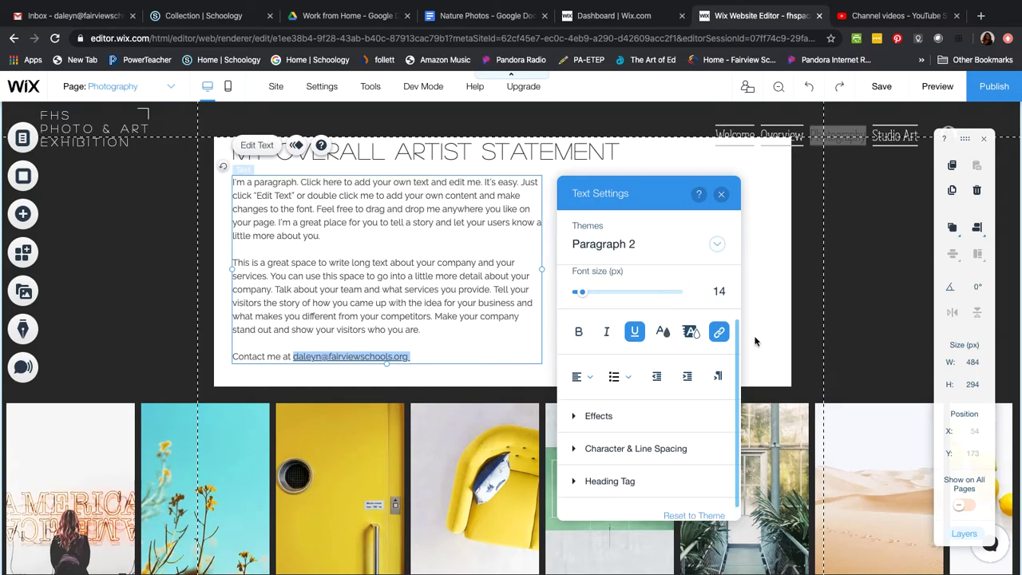
click(717, 334)
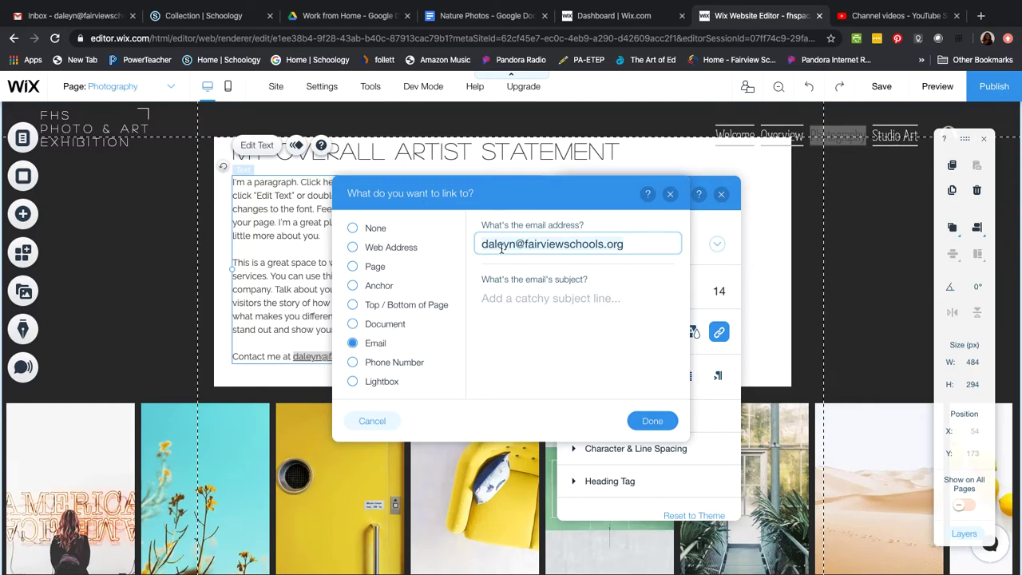
click(653, 421)
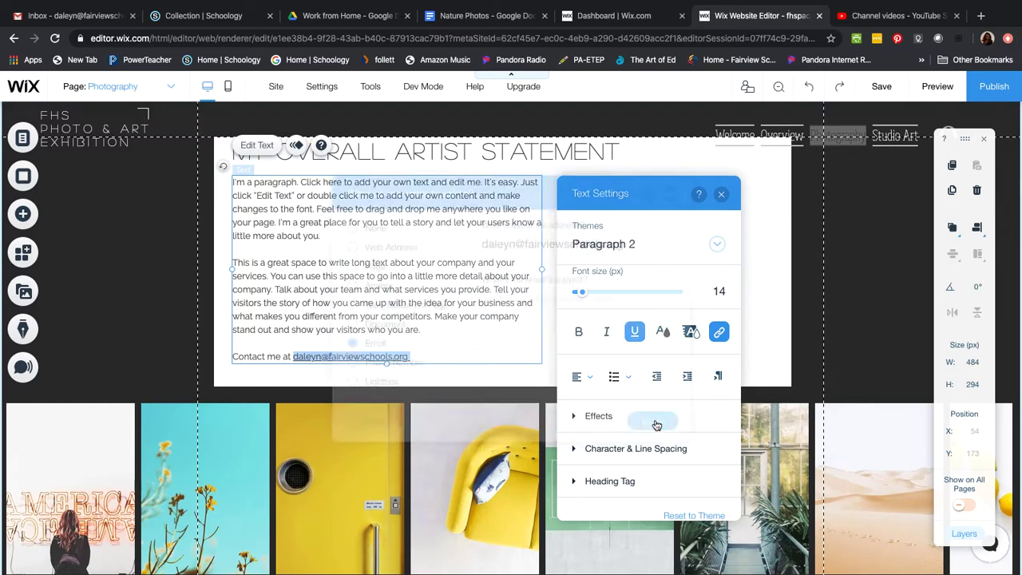
click(721, 193)
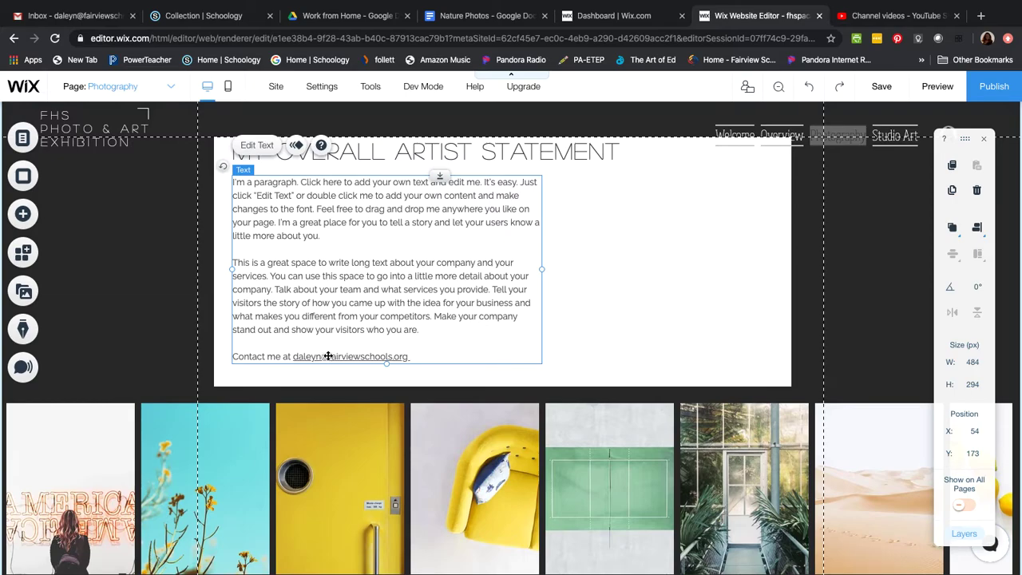
Browse the general, grid, slider and other gallery layouts that can be added to the page
click(641, 330)
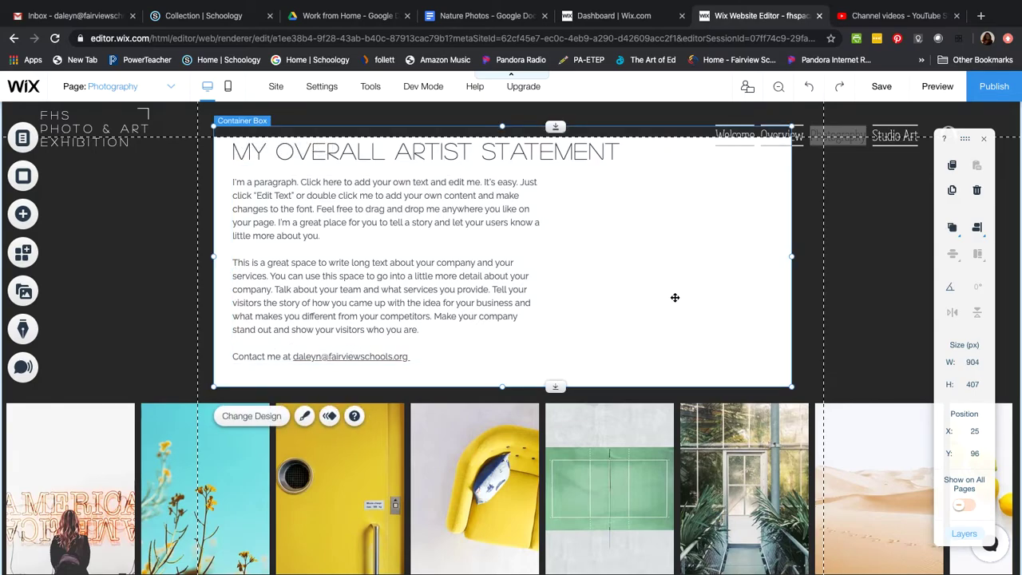
scroll(674, 298, down, 2)
scroll(675, 298, up, 2)
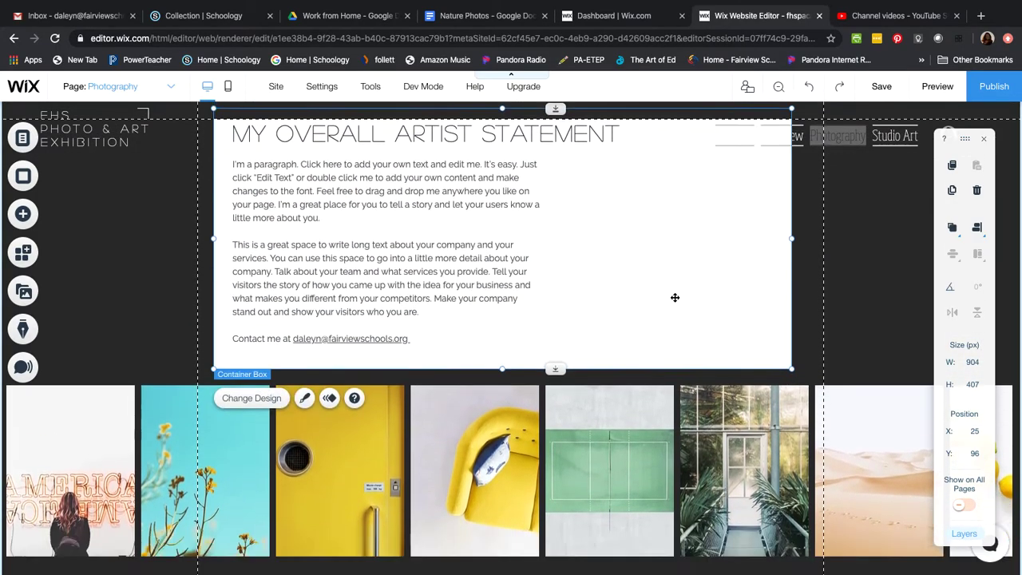
scroll(674, 298, down, 3)
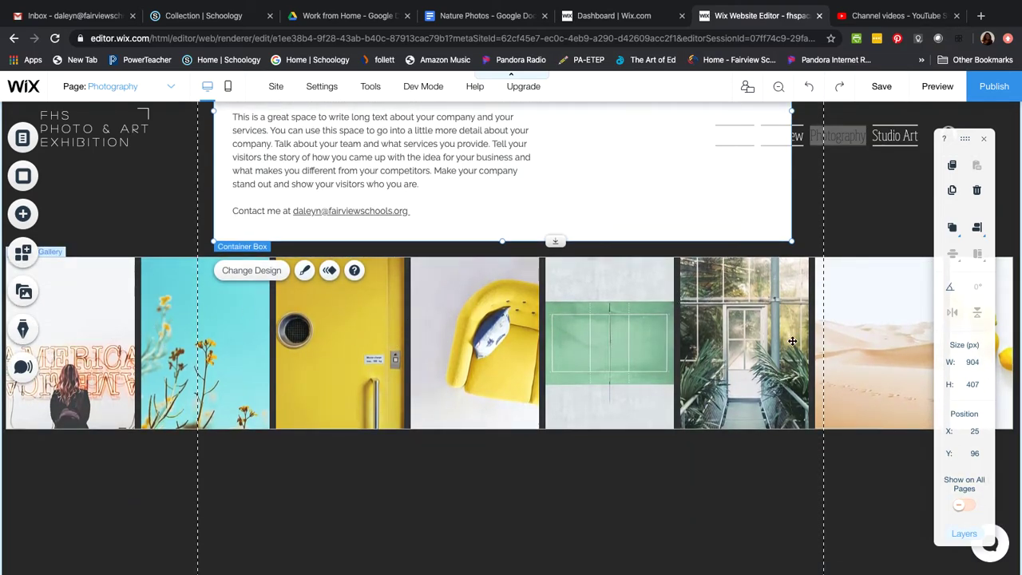
scroll(130, 217, up, 2)
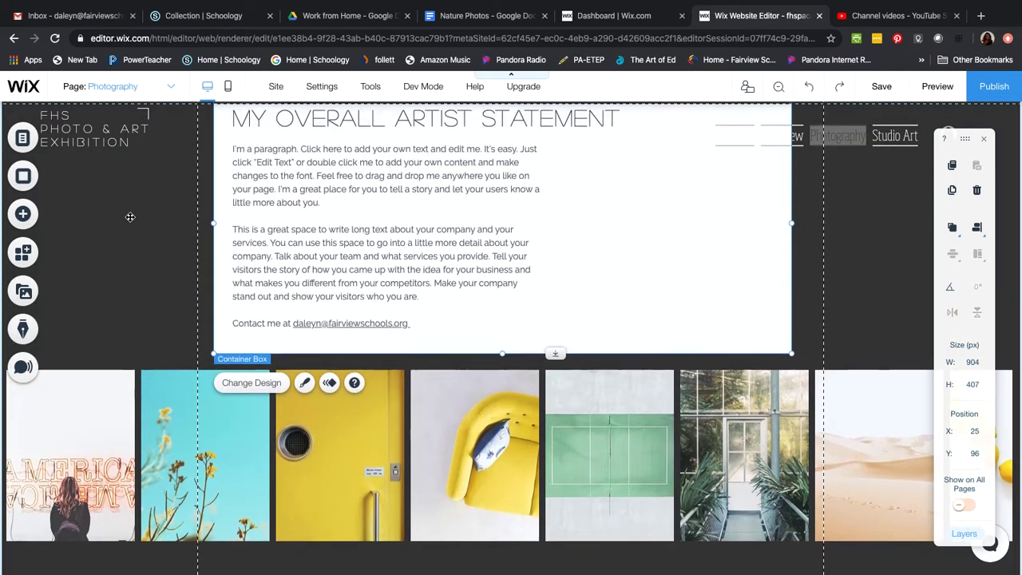
click(23, 214)
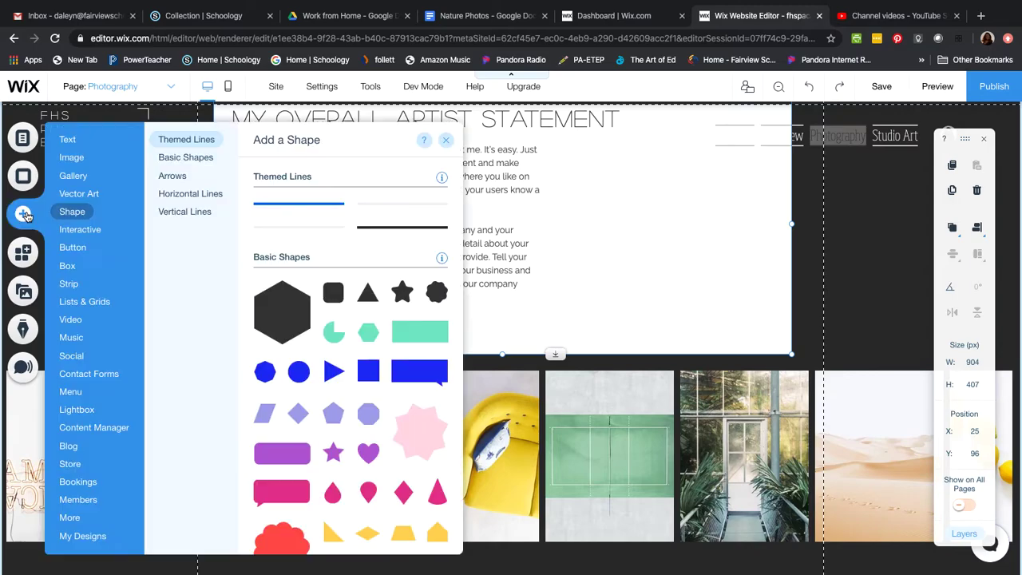
mouse_move(75, 176)
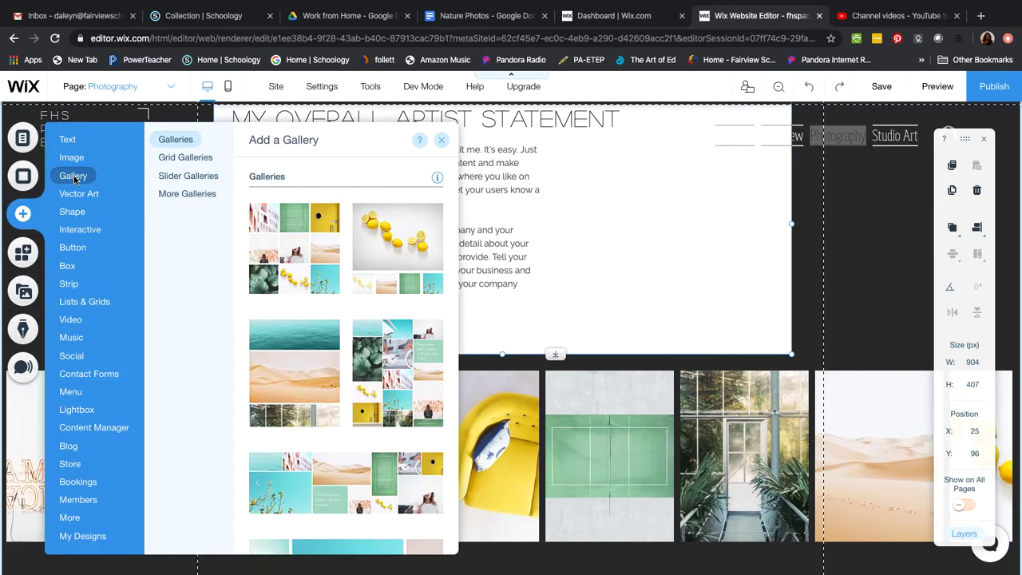
scroll(342, 329, down, 5)
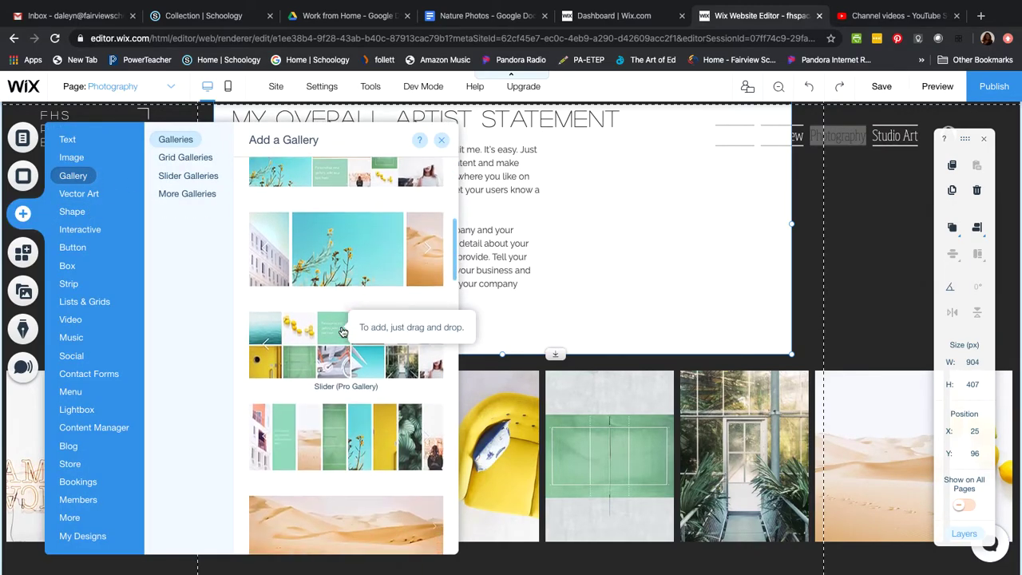
scroll(341, 330, down, 8)
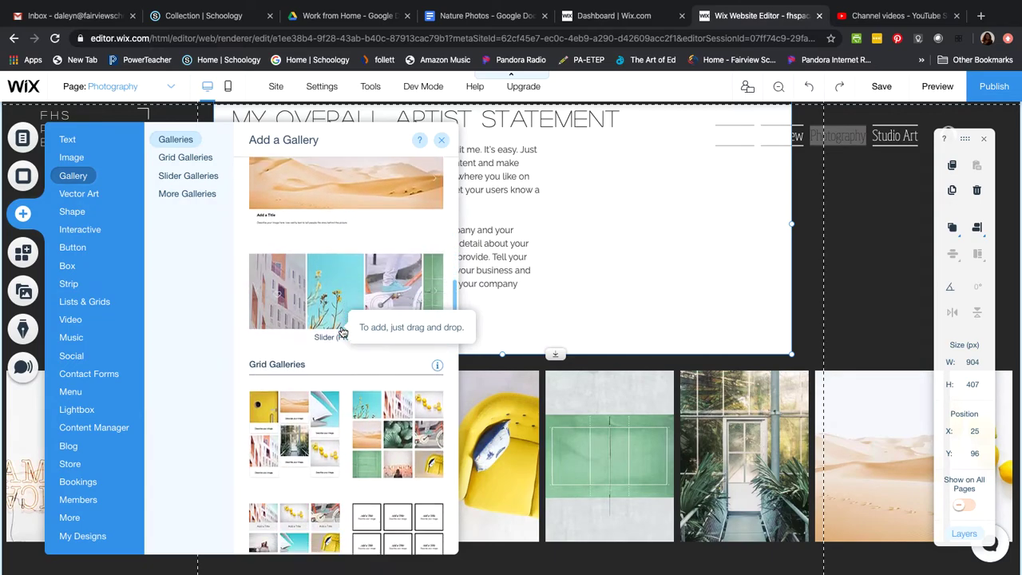
scroll(342, 331, down, 10)
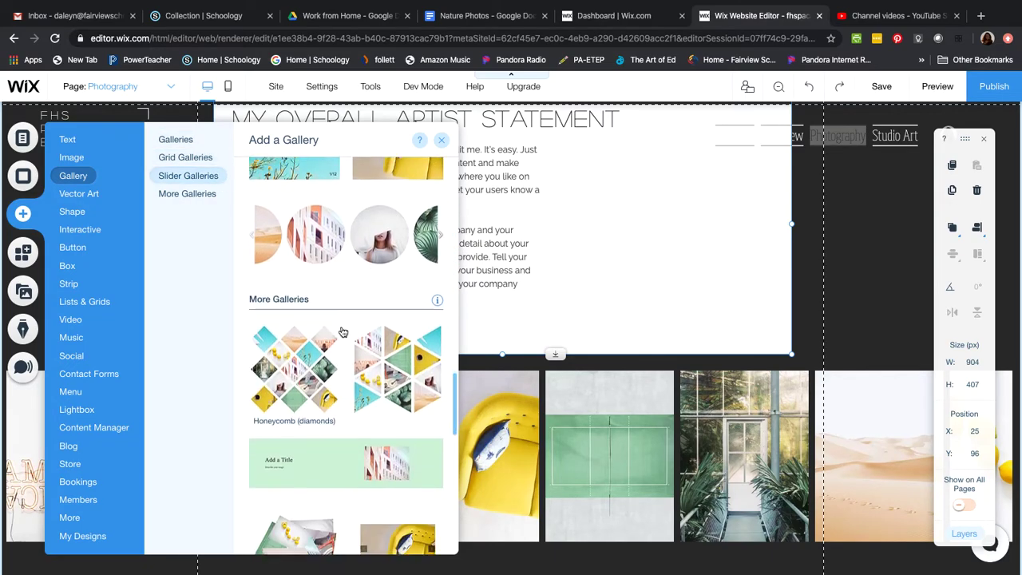
scroll(341, 330, down, 5)
scroll(342, 331, up, 10)
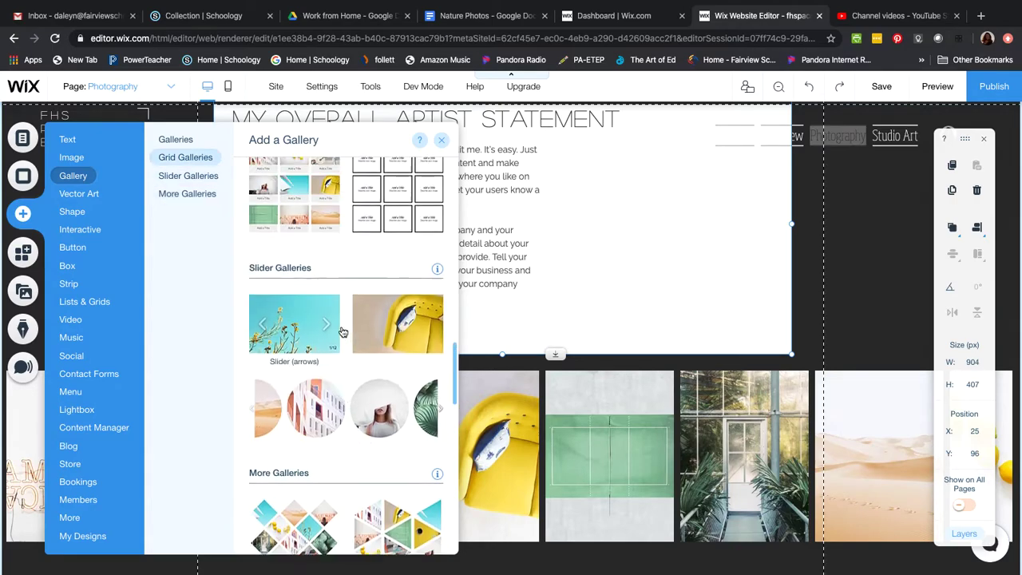
click(441, 140)
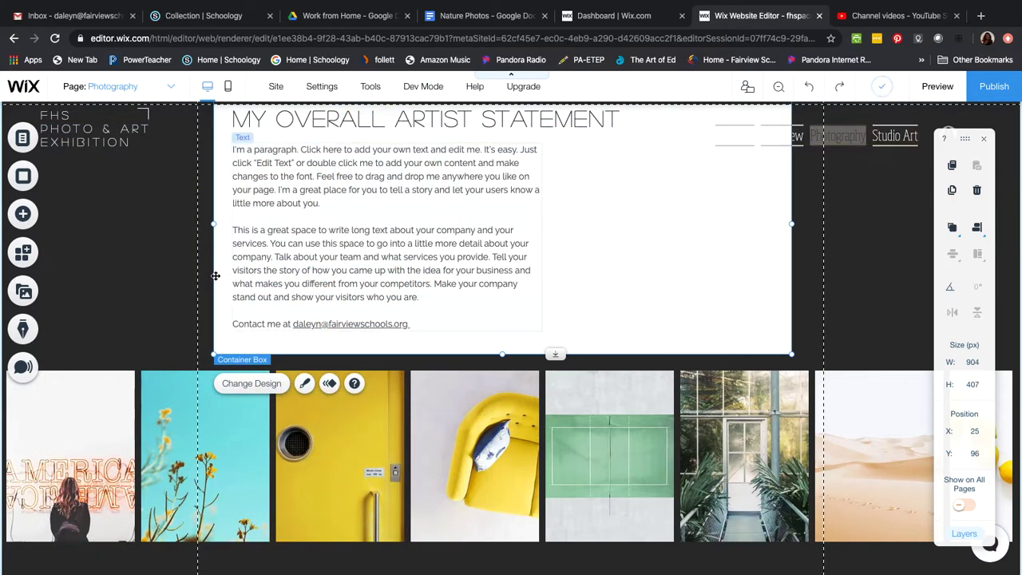
Open the media organizer of the photo gallery below the artist statement and examine its images and the second image's details
click(248, 436)
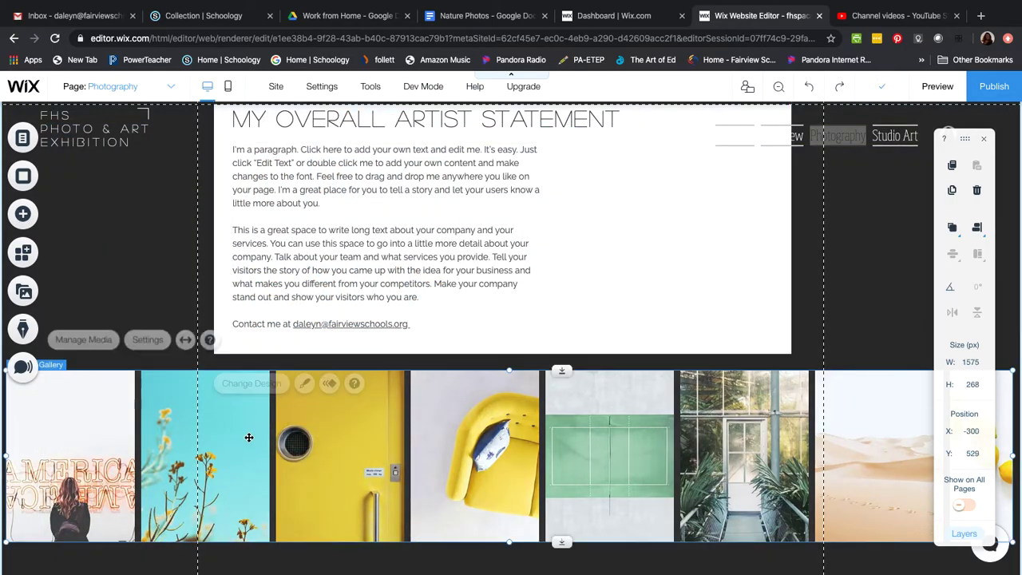
click(90, 343)
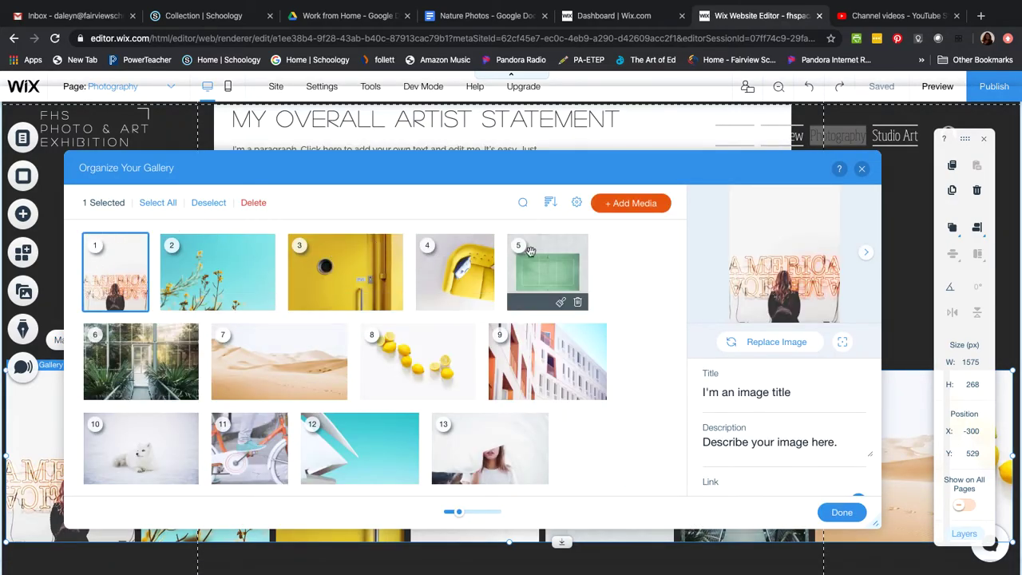
mouse_move(109, 275)
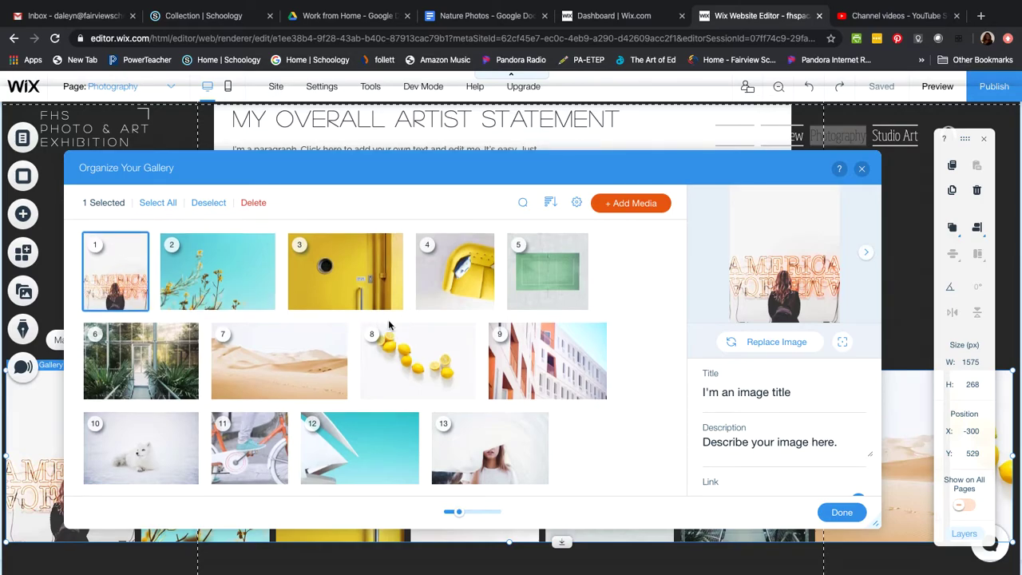
scroll(389, 324, down, 1)
scroll(389, 322, up, 1)
scroll(633, 390, down, 1)
scroll(631, 391, up, 1)
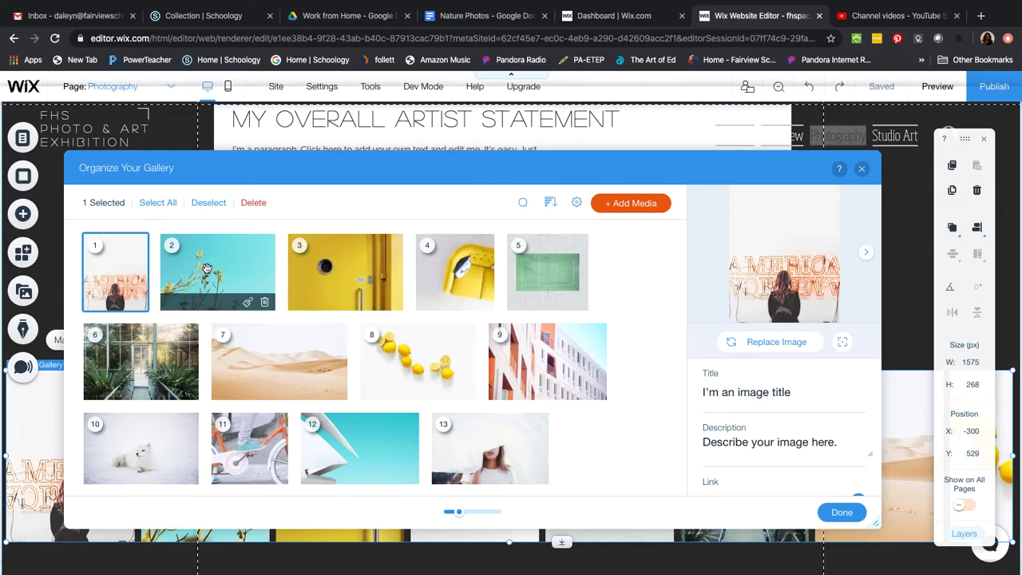
click(206, 268)
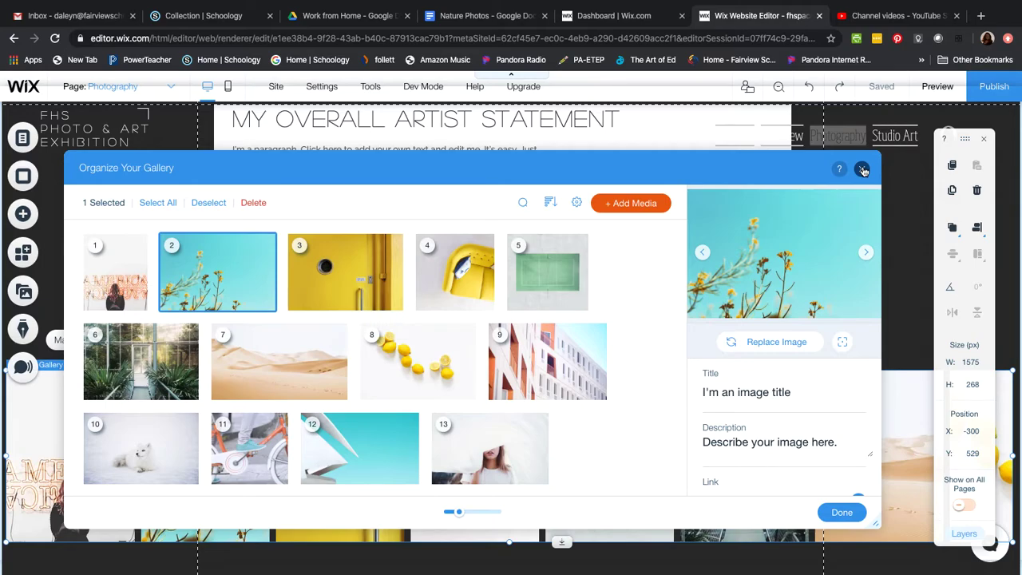
Open the site files for adding images to the gallery and create a folder there named with the owner's surname
click(618, 204)
click(611, 238)
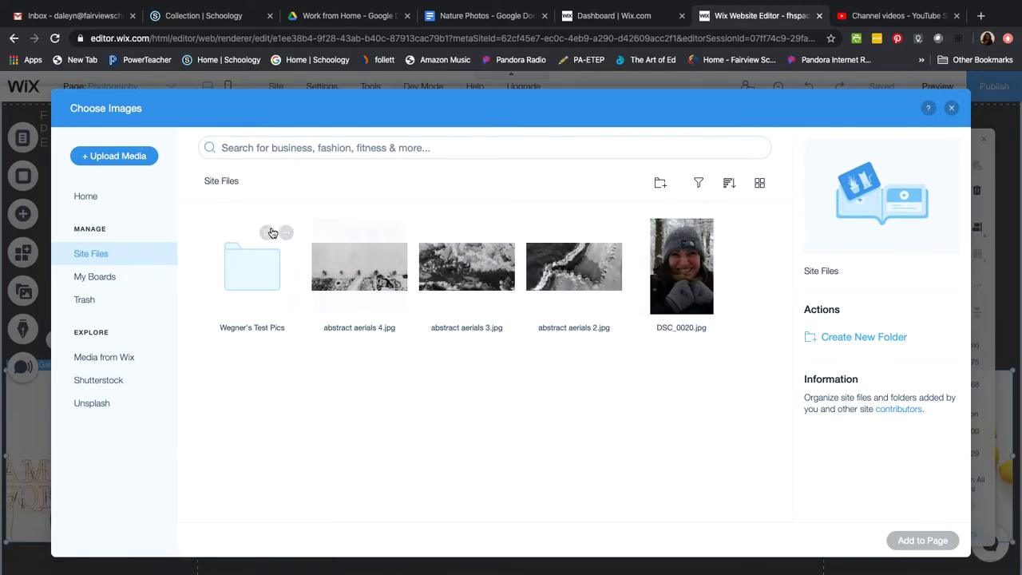
click(659, 184)
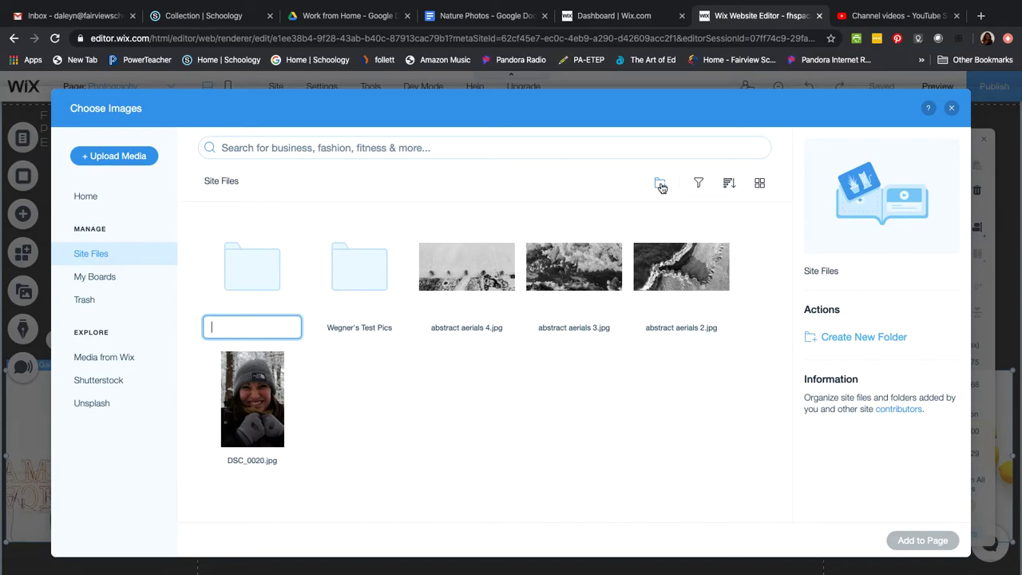
text(daley)
key(Return)
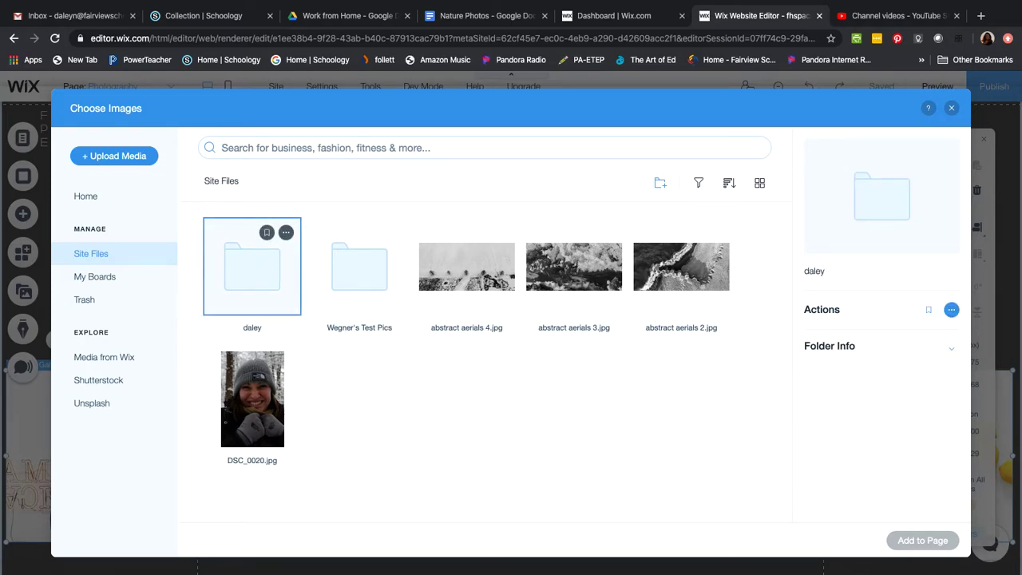
Move abstract aerials 4.jpg, abstract aerials 3.jpg, abstract aerials 2.jpg and DSC_0020.jpg into the new folder and open it
click(441, 280)
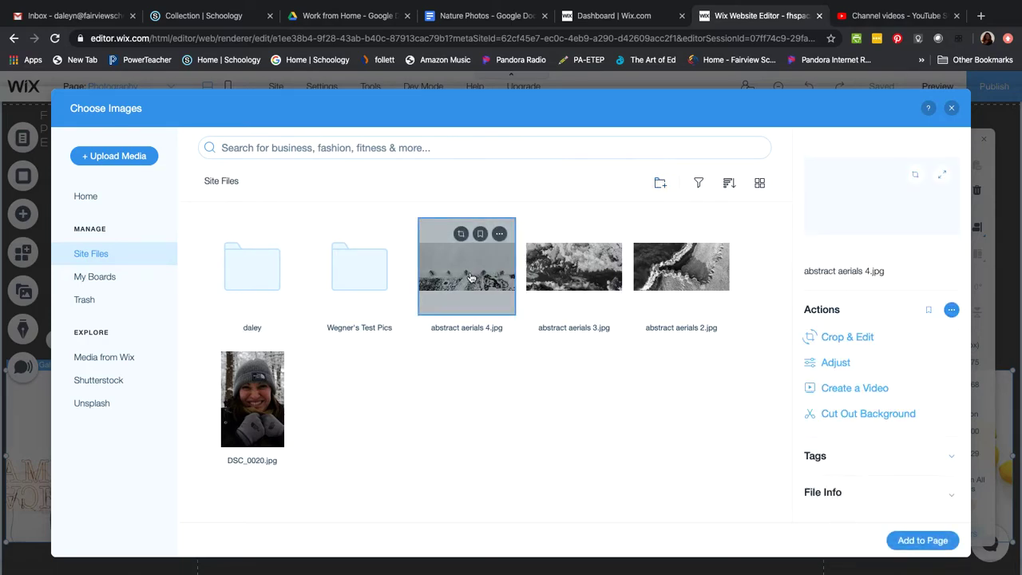
drag(441, 279, 249, 281)
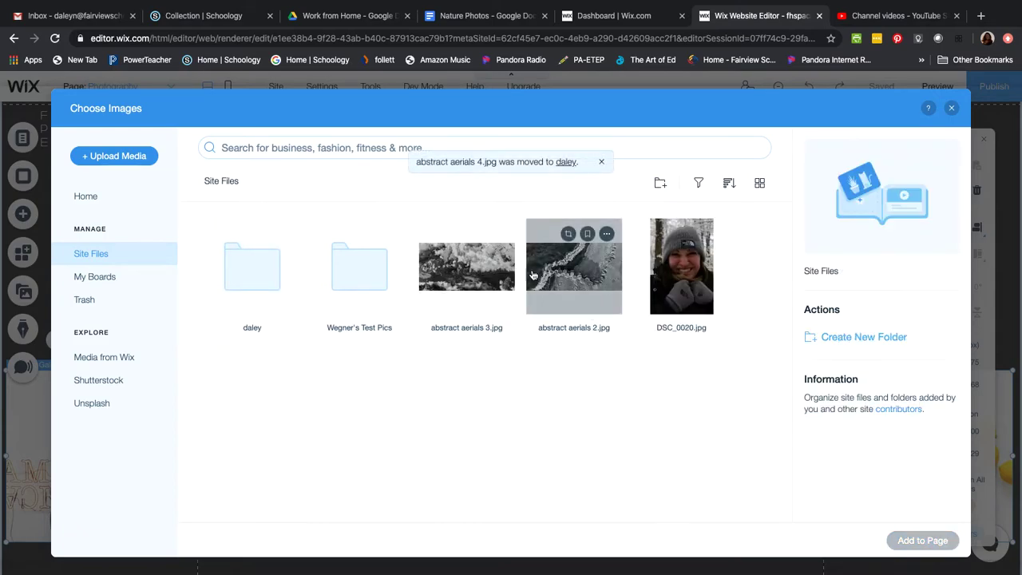
click(686, 287)
shift+click(463, 273)
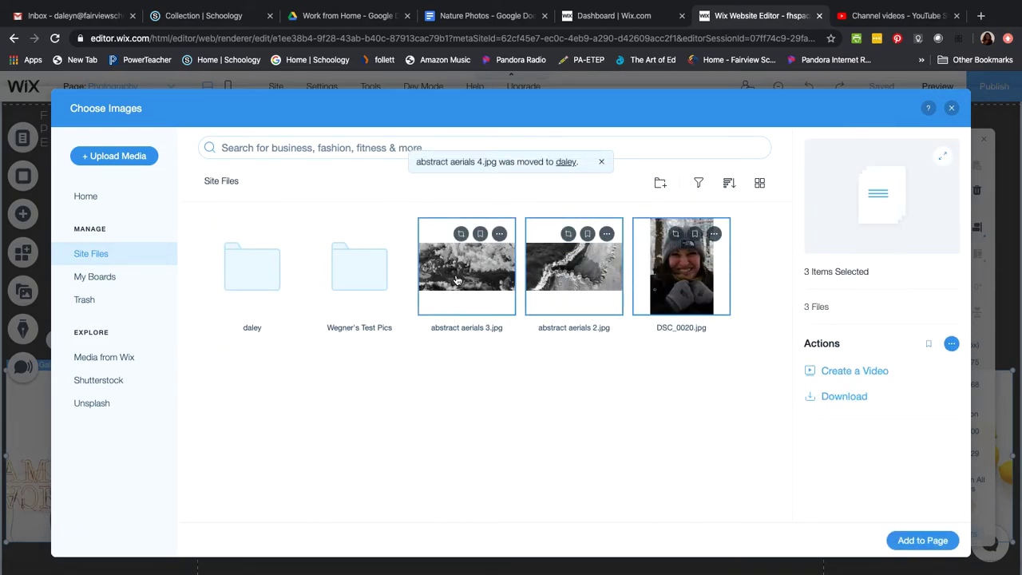
drag(463, 273, 263, 279)
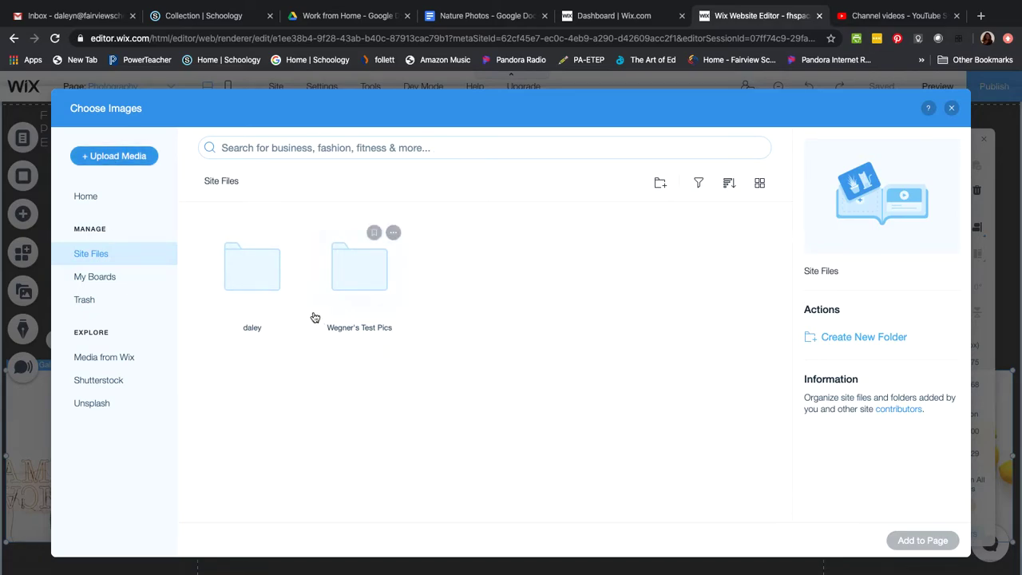
click(252, 285)
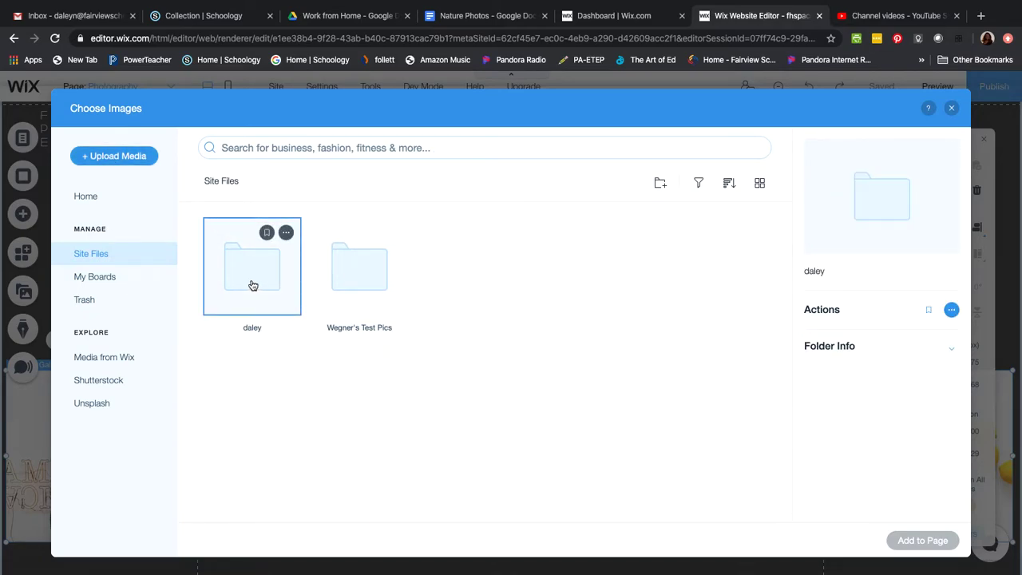
double_click(252, 285)
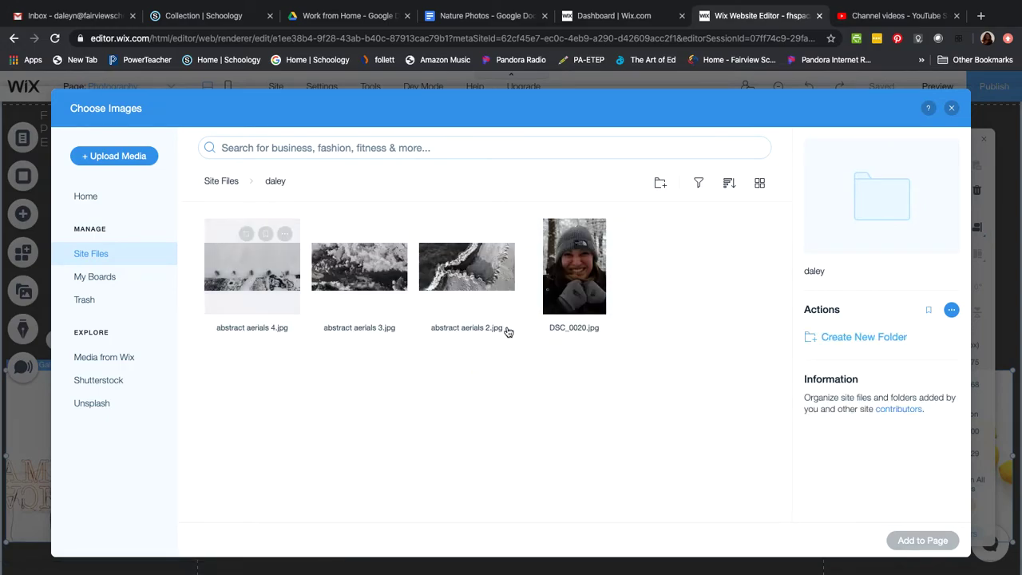
View abstract aerials 4.jpg in the new folder, and close the image chooser and gallery organizer without adding anything
click(252, 267)
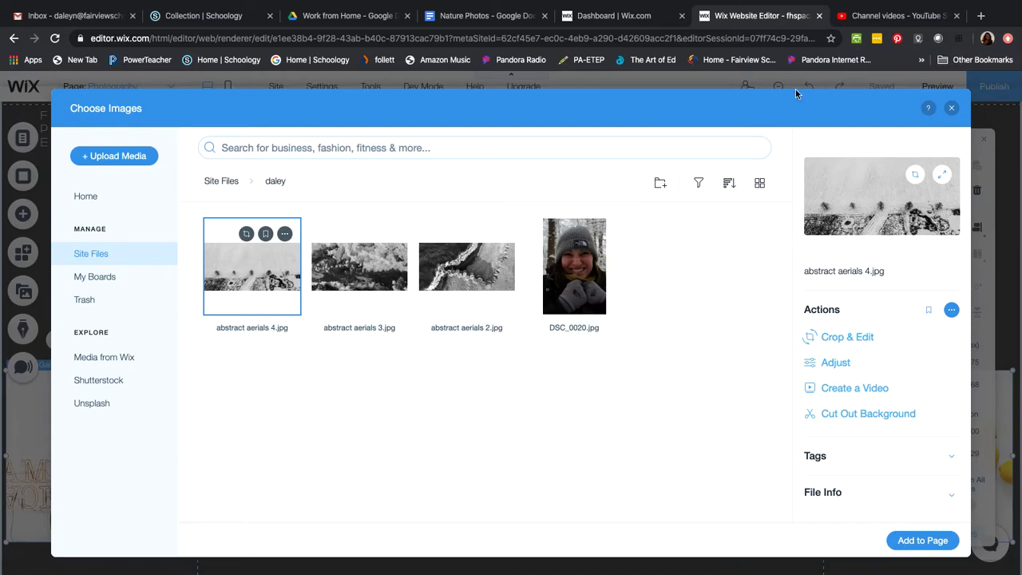
click(951, 109)
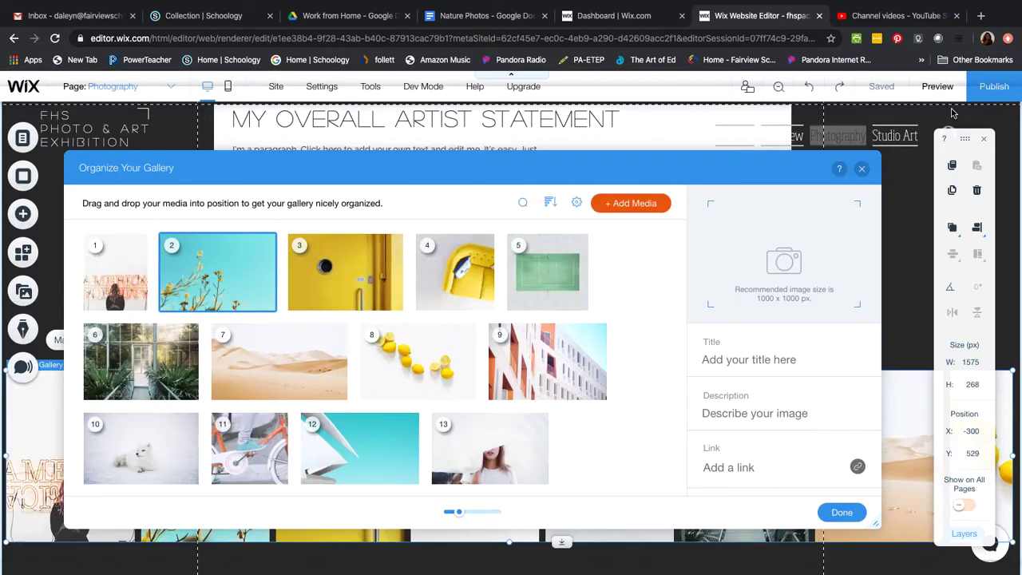
click(862, 170)
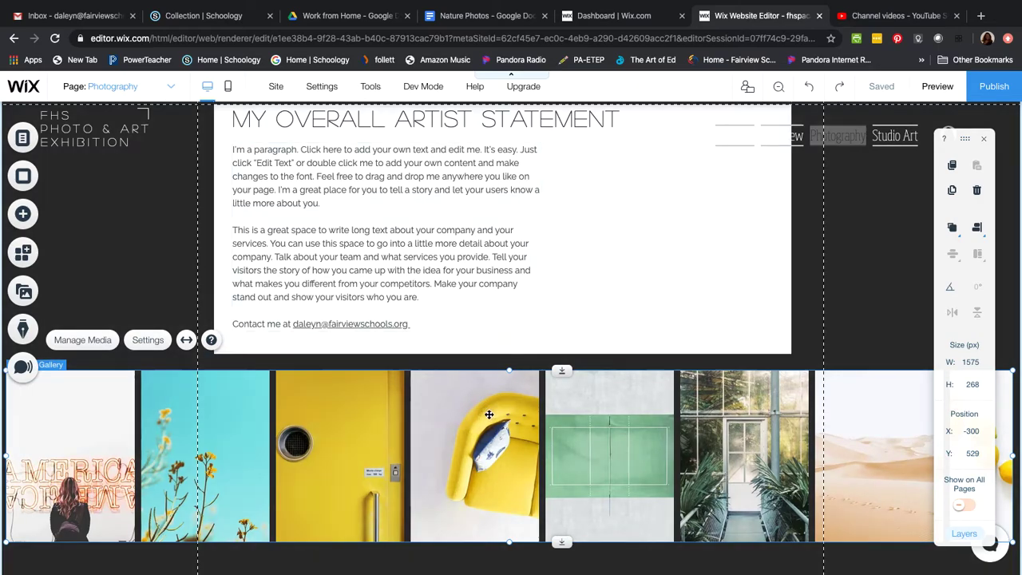
scroll(554, 349, down, 2)
scroll(554, 349, up, 3)
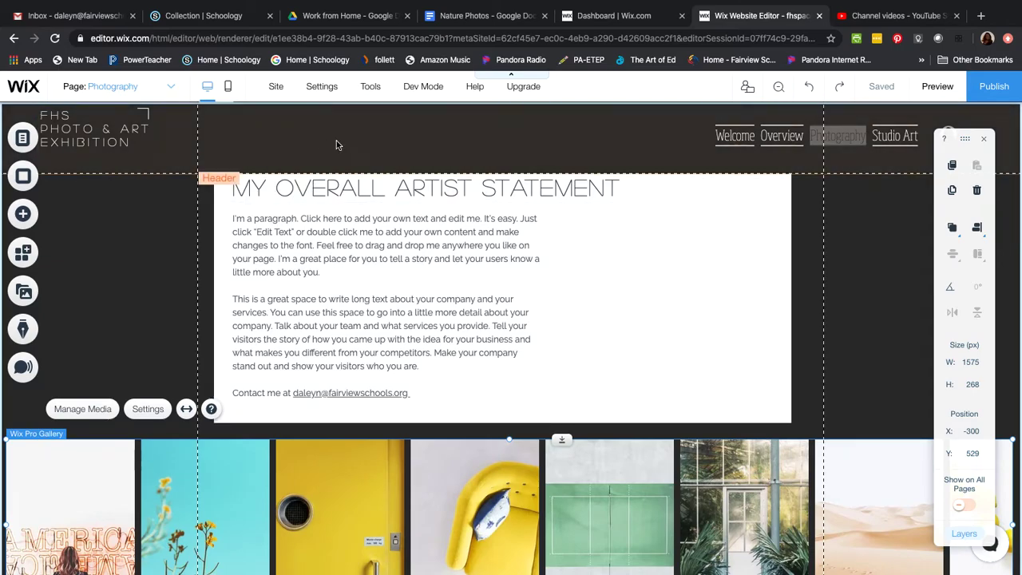
View the Studio Art page from the site's page list and return to the Photography page
click(26, 141)
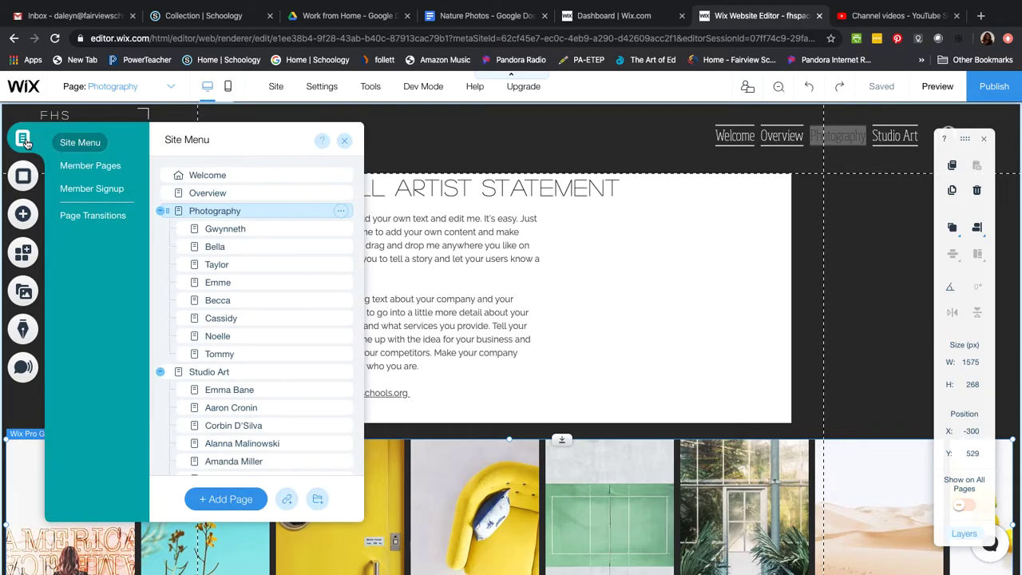
click(226, 372)
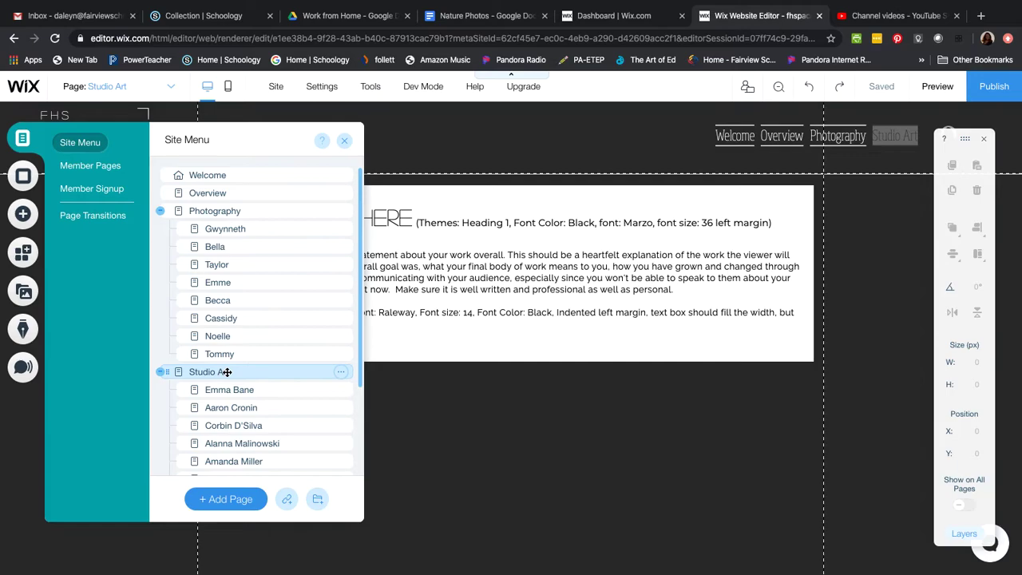
click(195, 210)
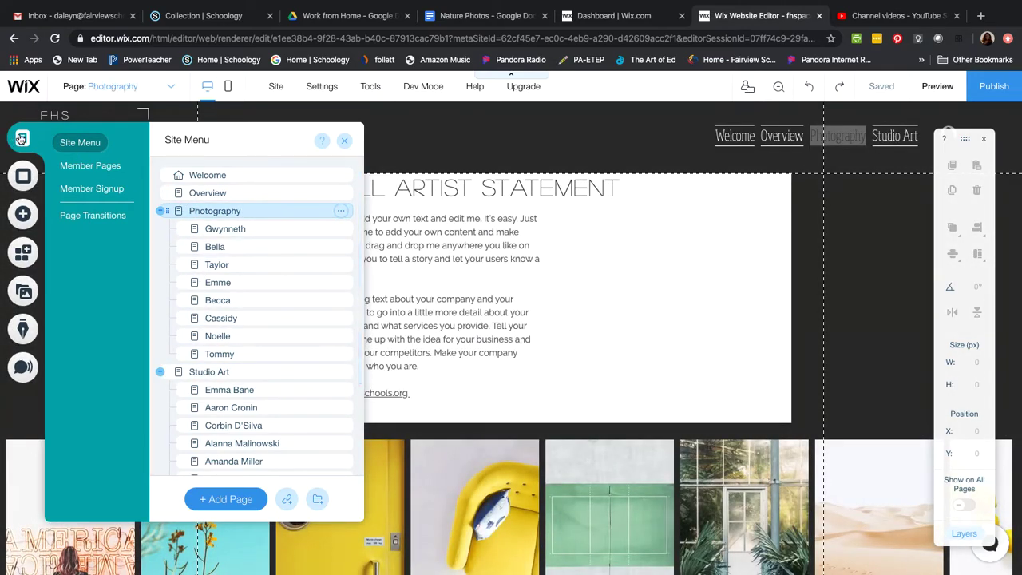
click(344, 140)
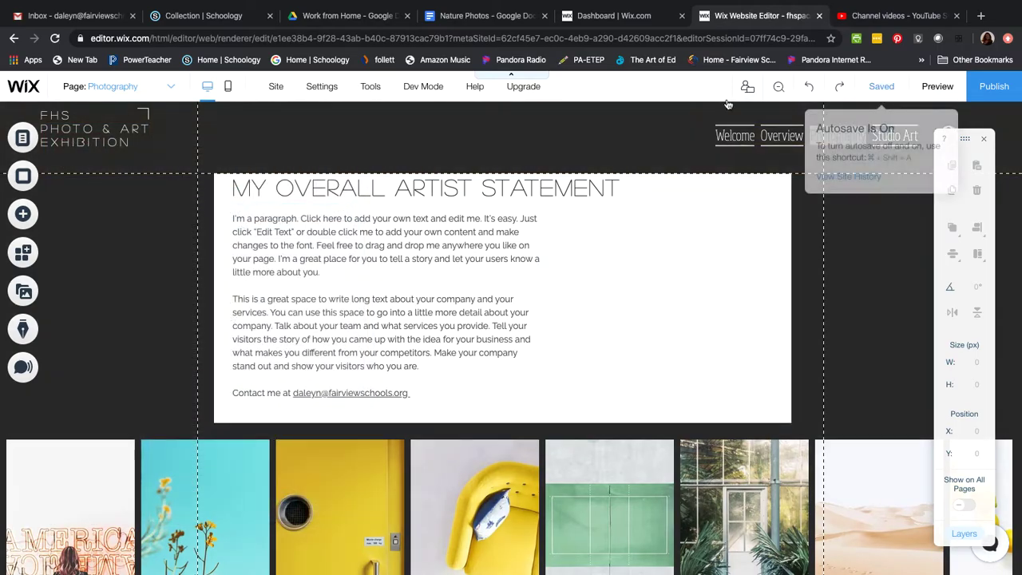
Preview the site and view the first student's page listed under Photography
mouse_move(881, 87)
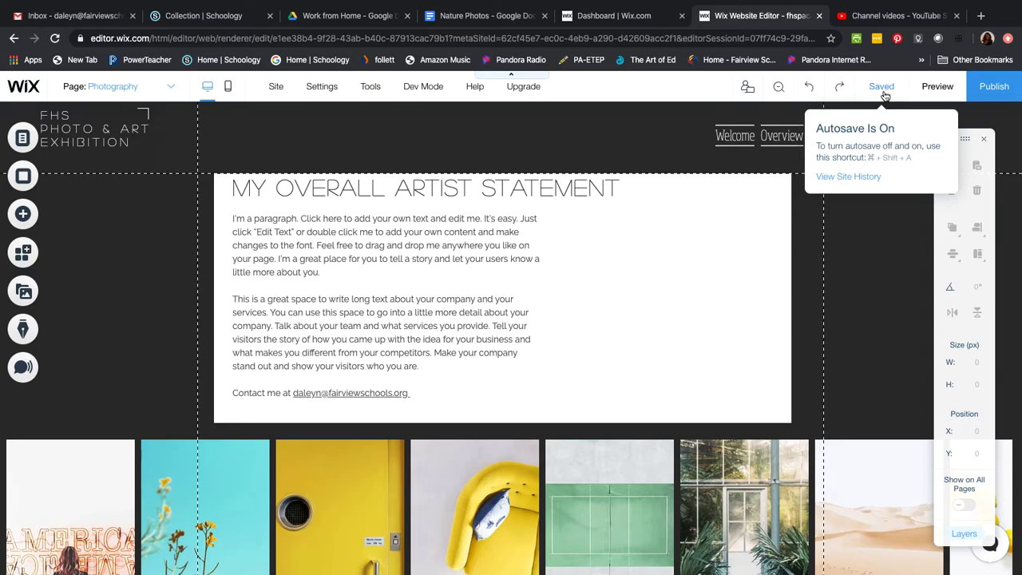
click(938, 88)
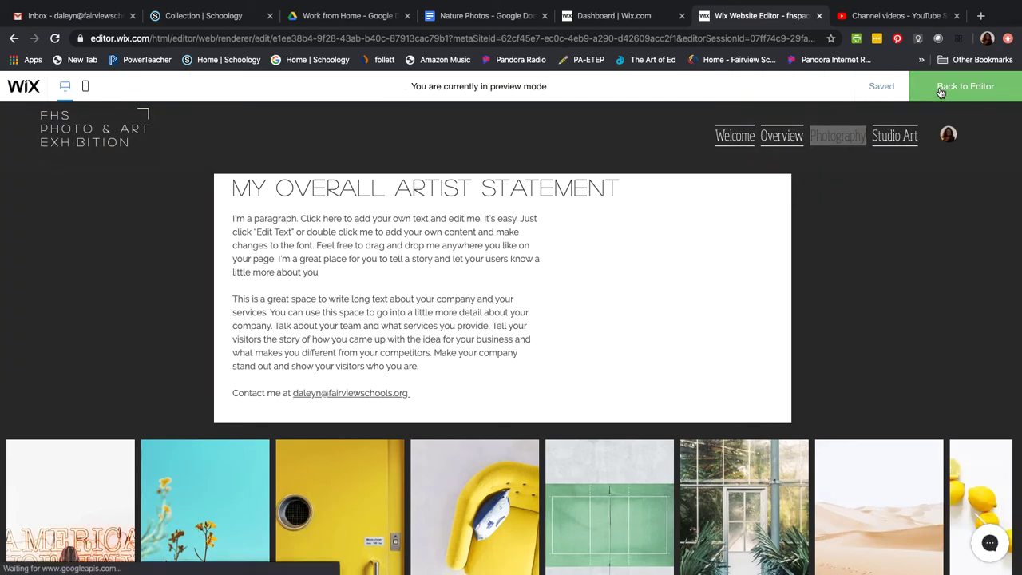
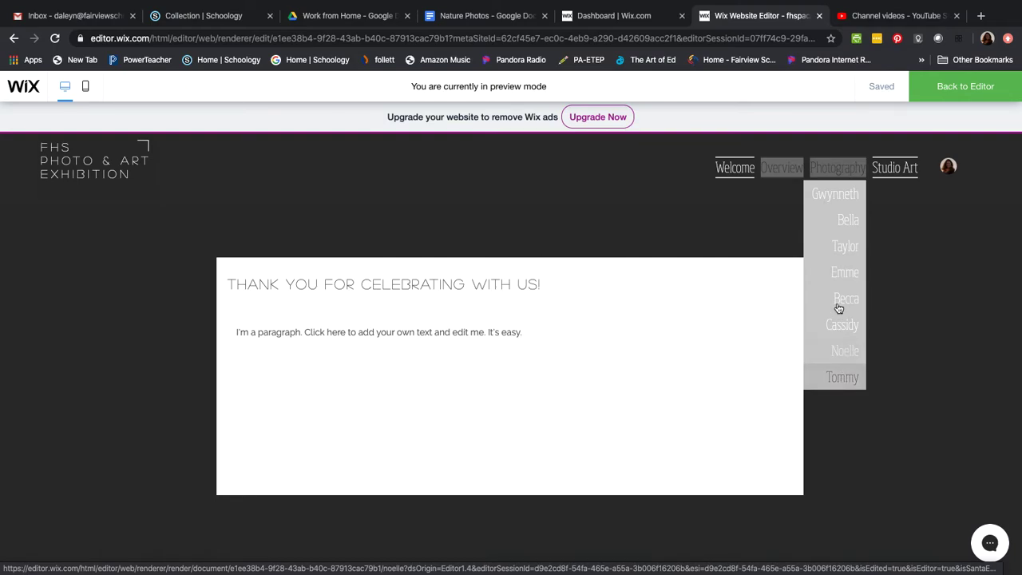
click(841, 194)
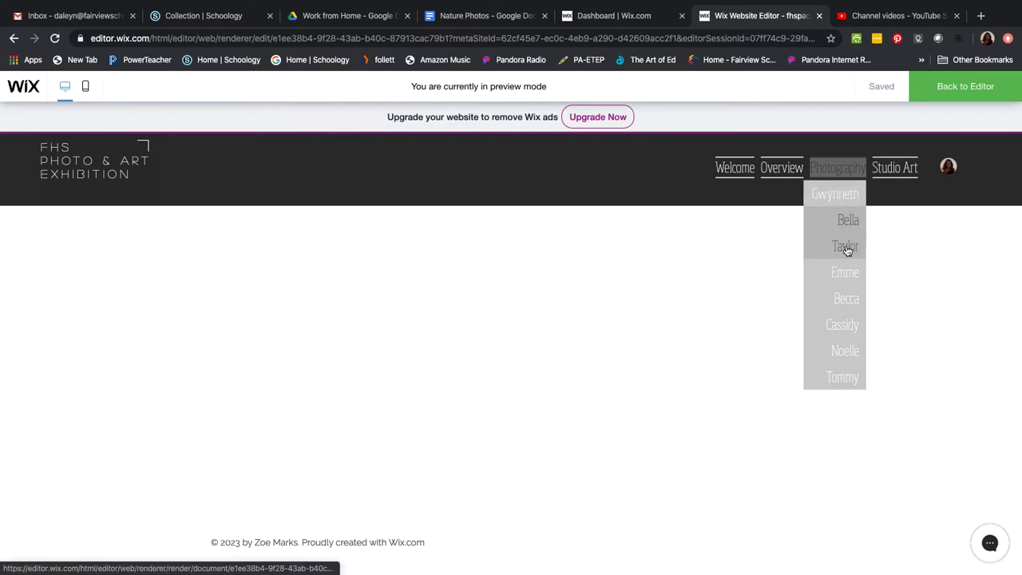
mouse_move(890, 167)
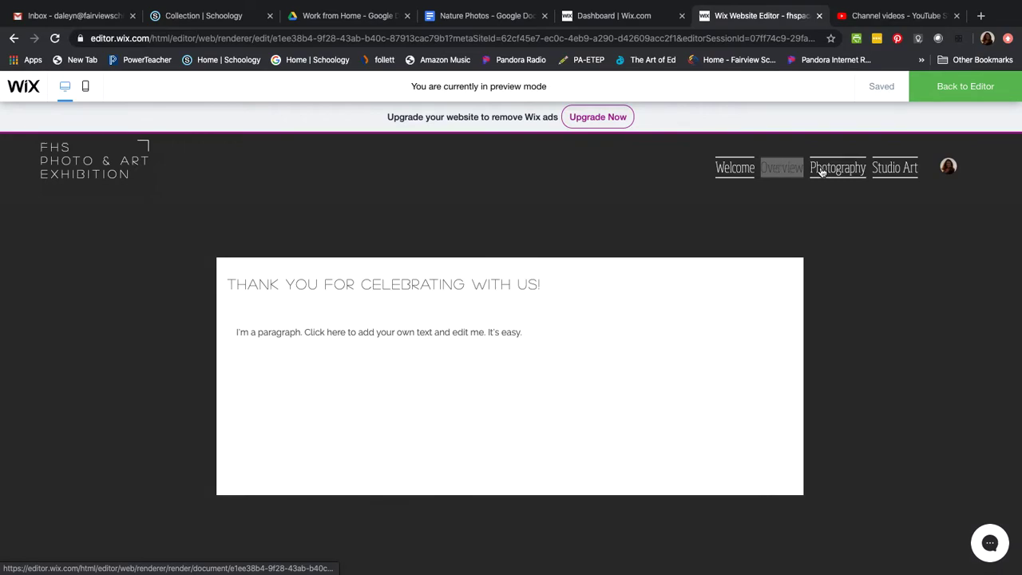
On the previewed Photography page, enlarge the second gallery image, browse the next four images with their titles and descriptions, and close the viewer
mouse_move(832, 170)
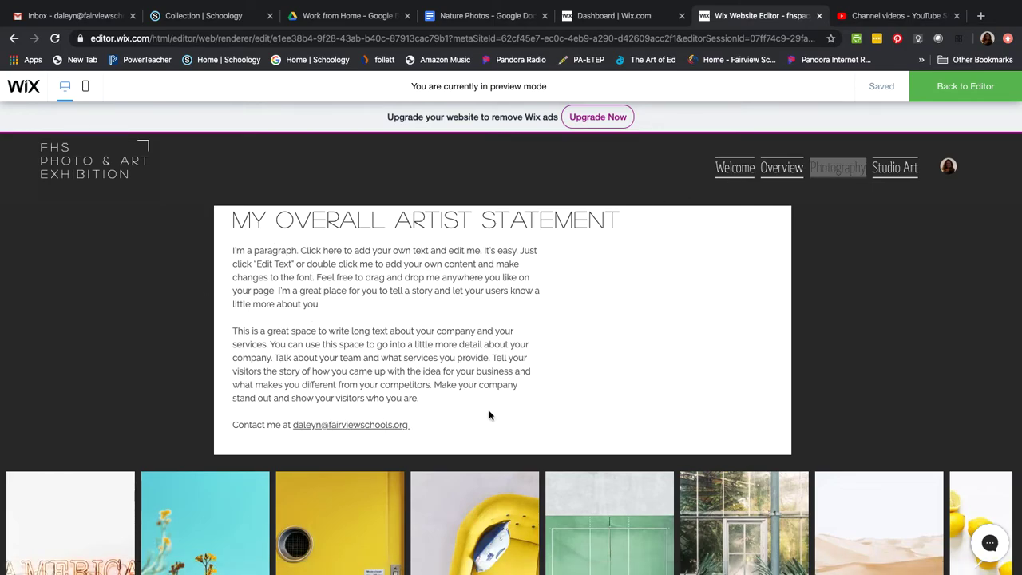
scroll(490, 415, down, 2)
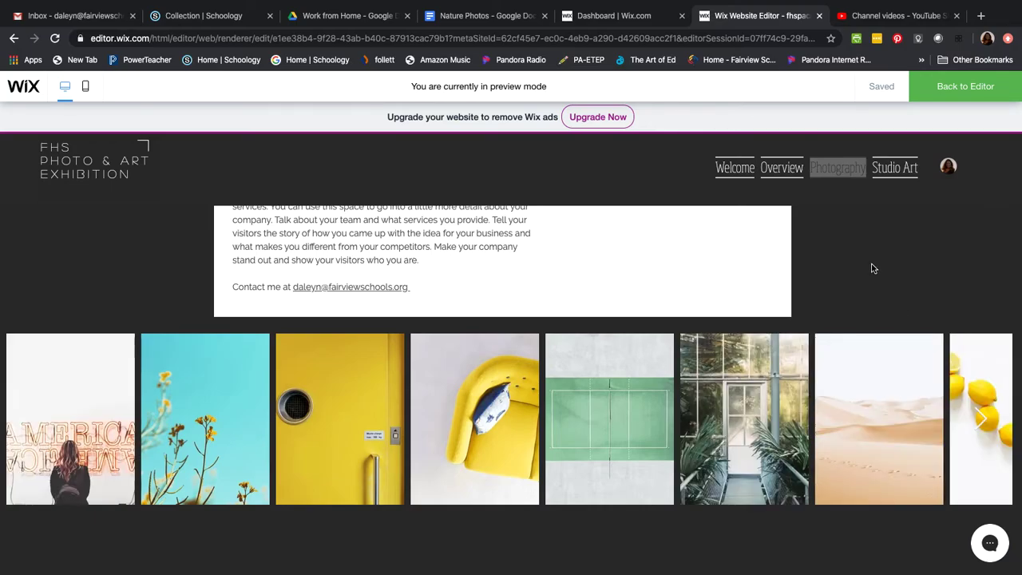
scroll(873, 268, up, 1)
scroll(871, 267, down, 2)
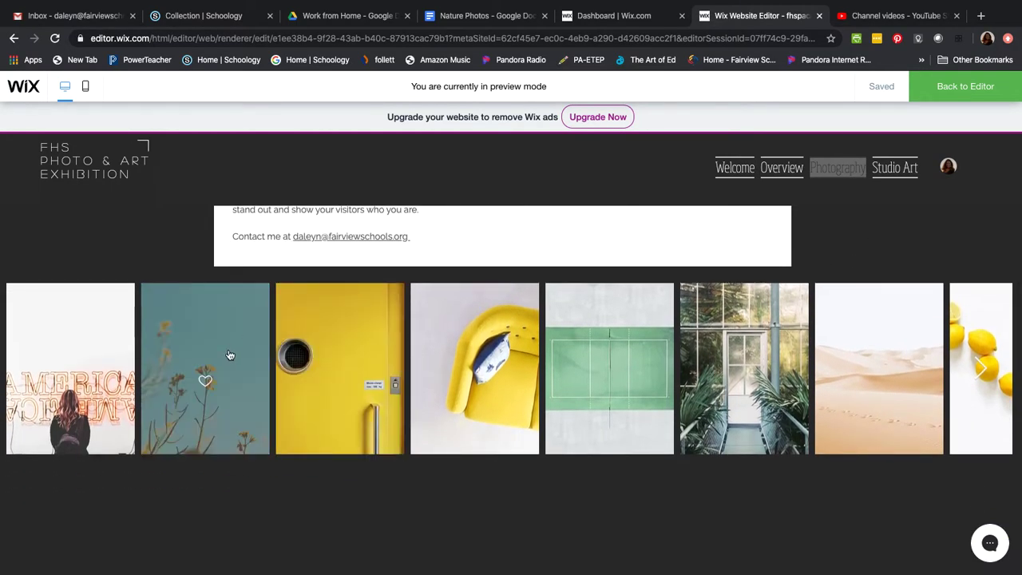
click(229, 355)
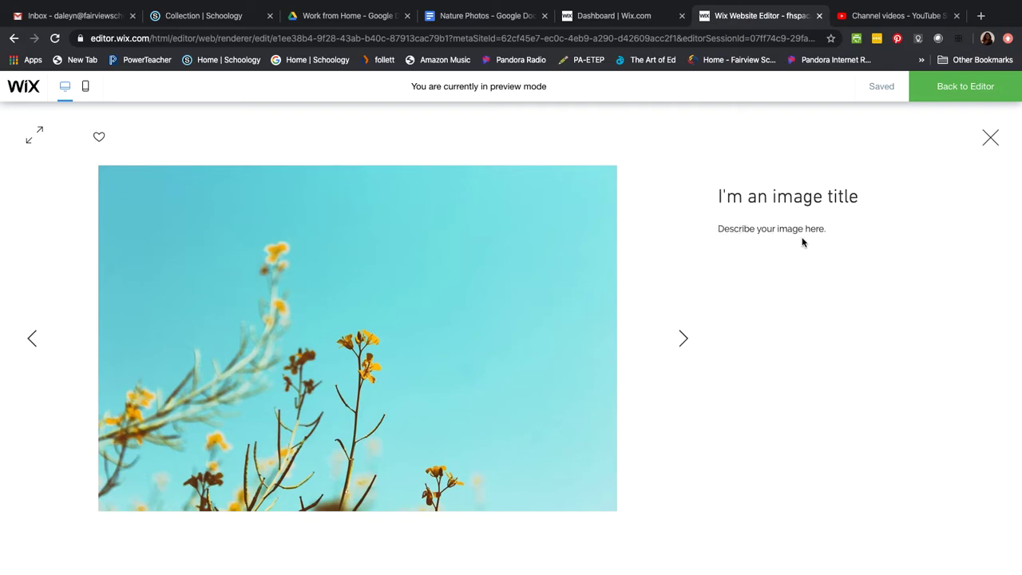
click(684, 340)
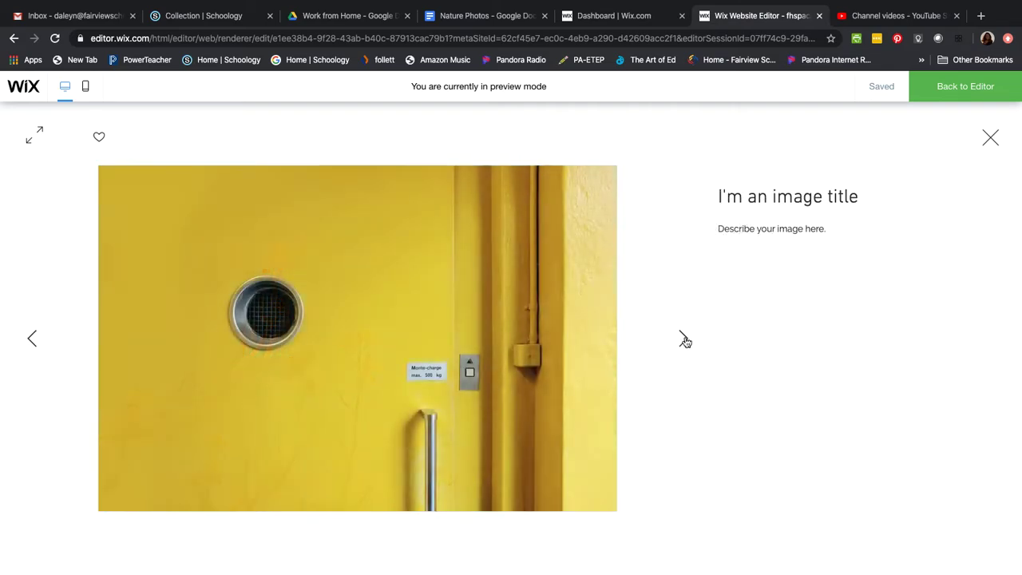
click(684, 341)
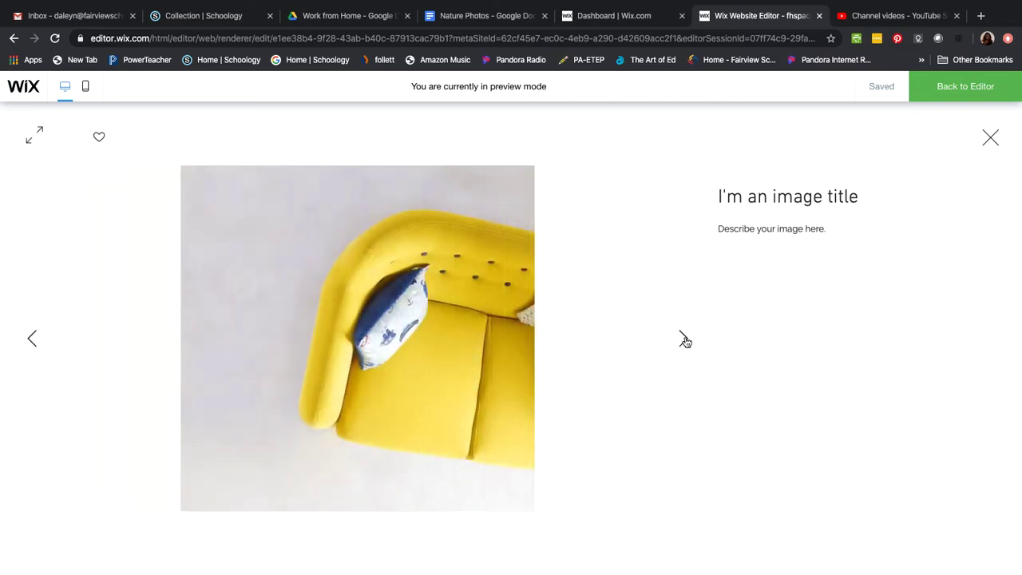
click(684, 341)
click(684, 341)
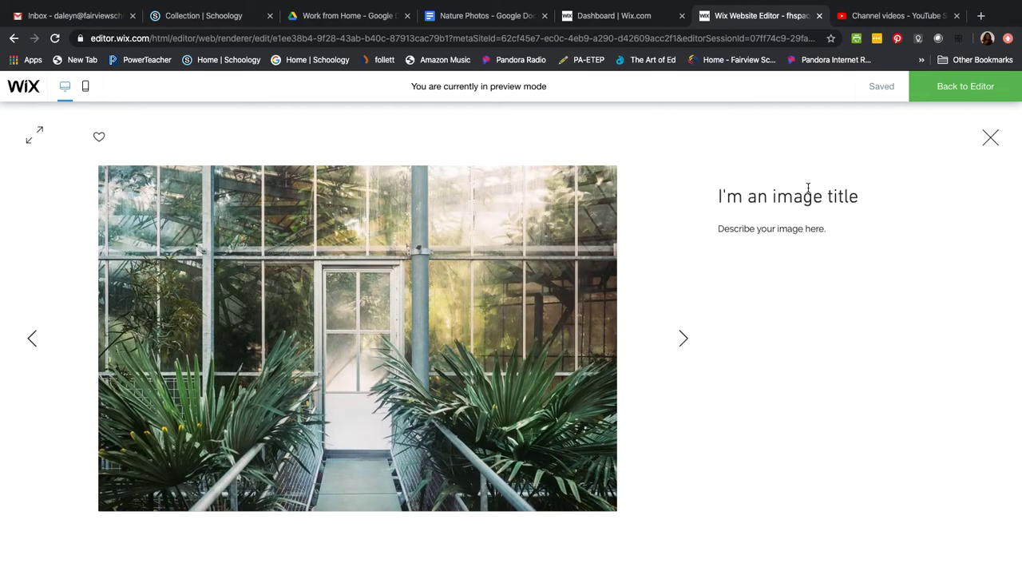
click(989, 141)
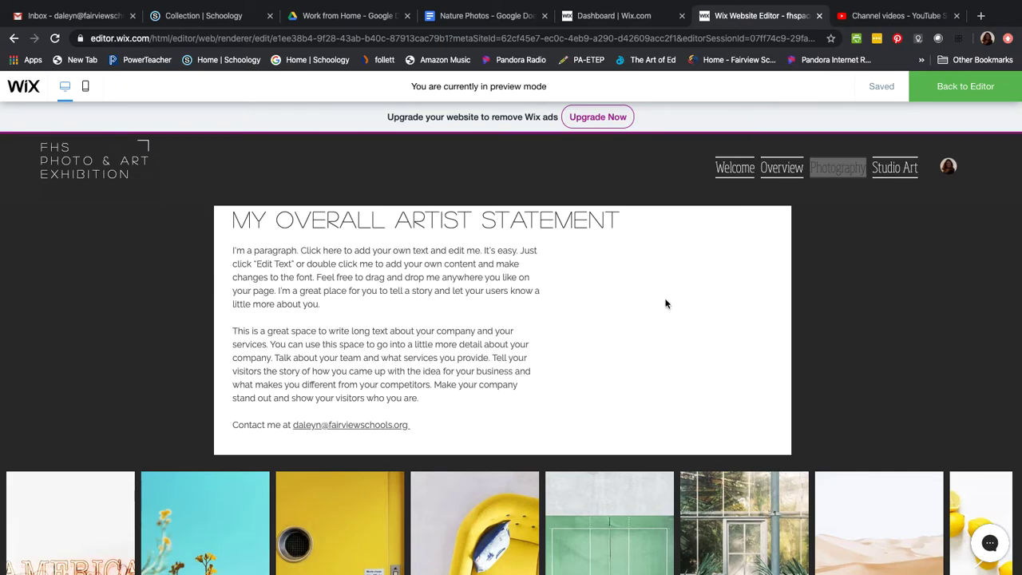
View the Overview page in the preview and reopen the first student's page under Photography
click(783, 172)
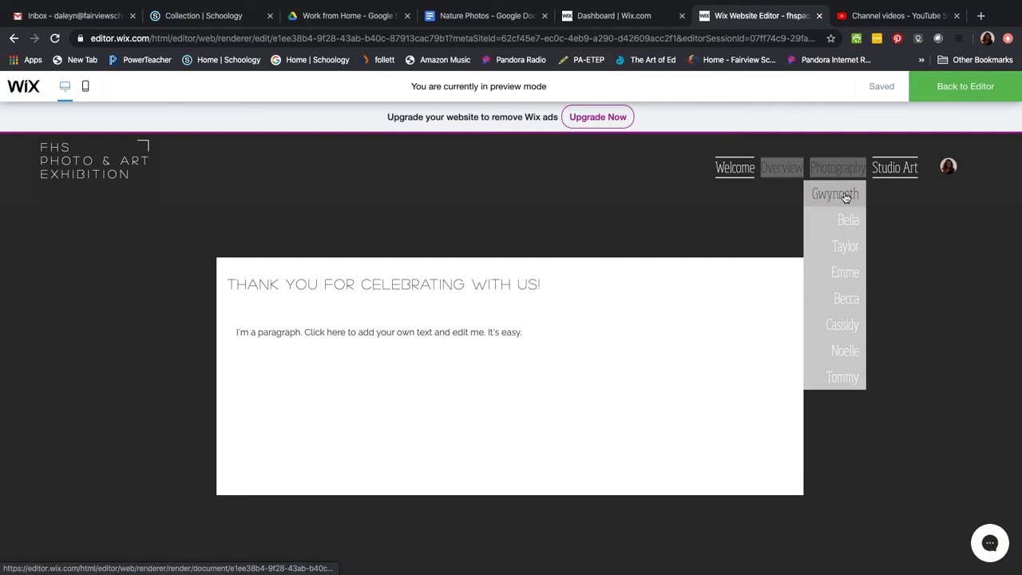
click(845, 196)
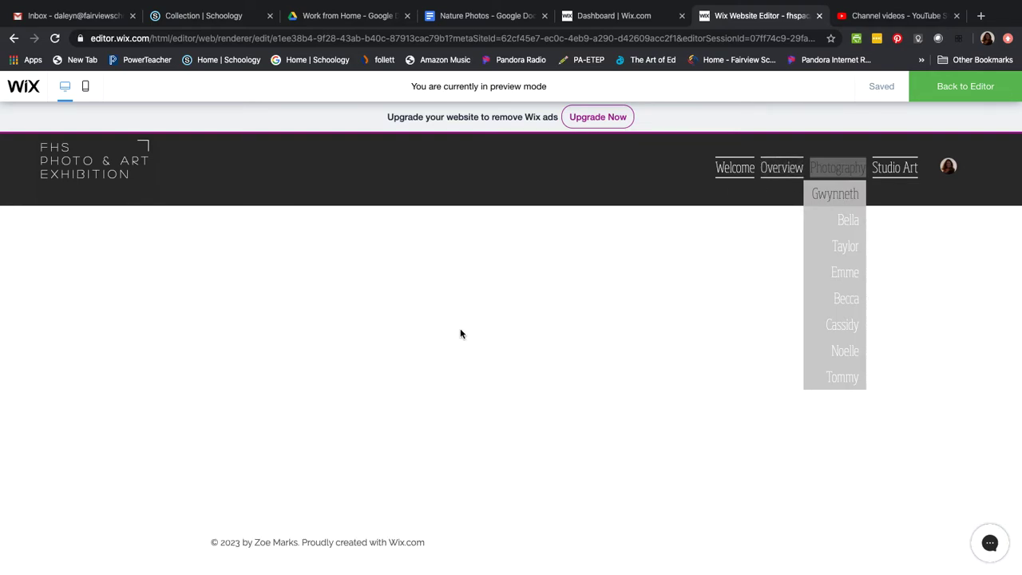
mouse_move(849, 170)
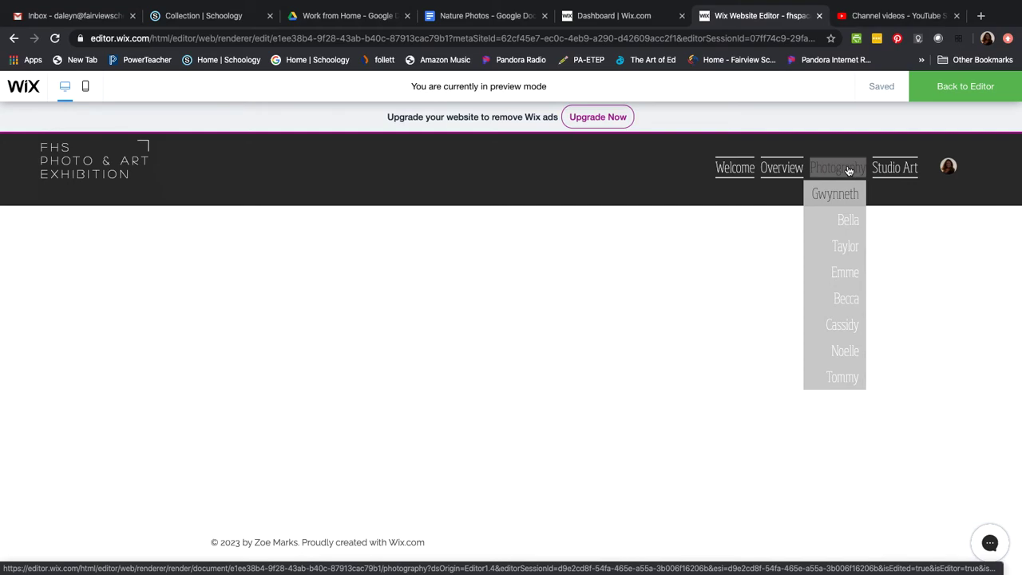
Leave the preview and reopen the Photography page in the editor from the site's page list
click(968, 87)
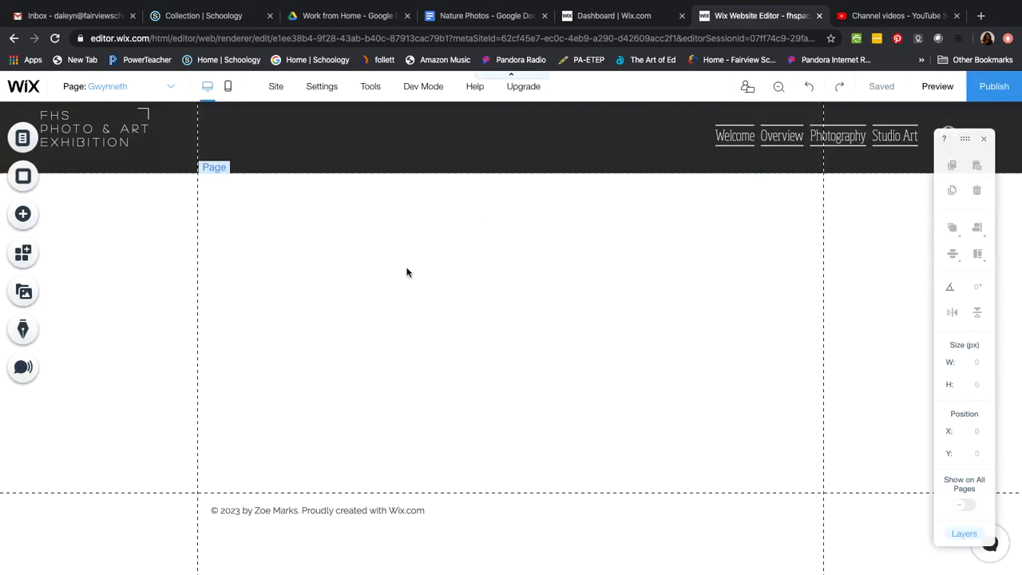
click(22, 138)
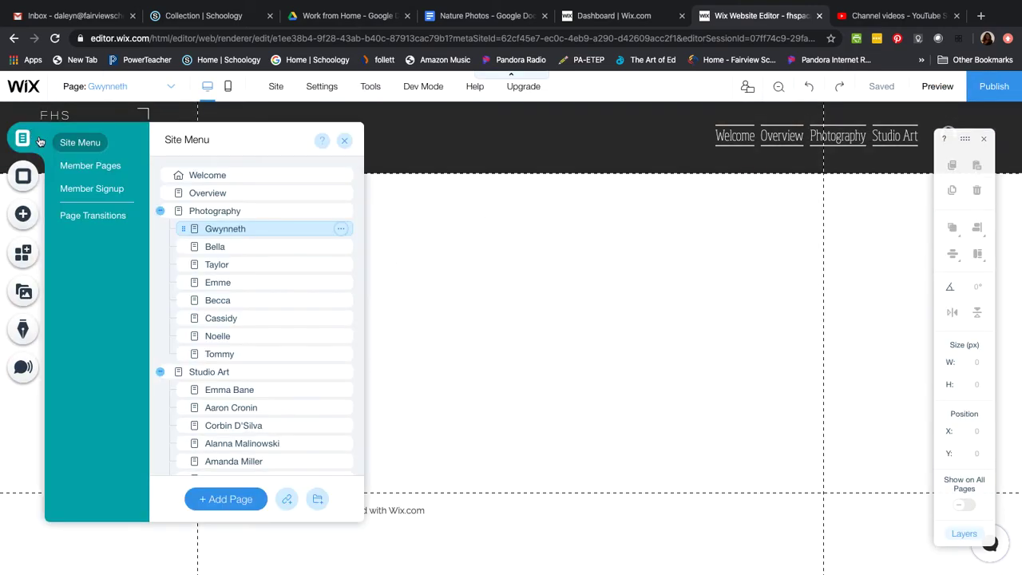
click(220, 212)
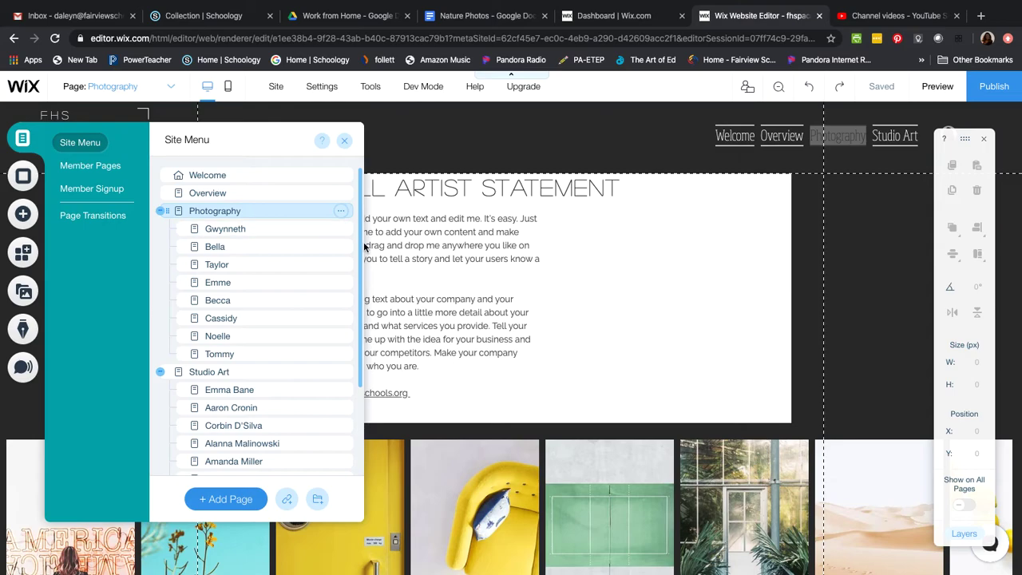
click(346, 141)
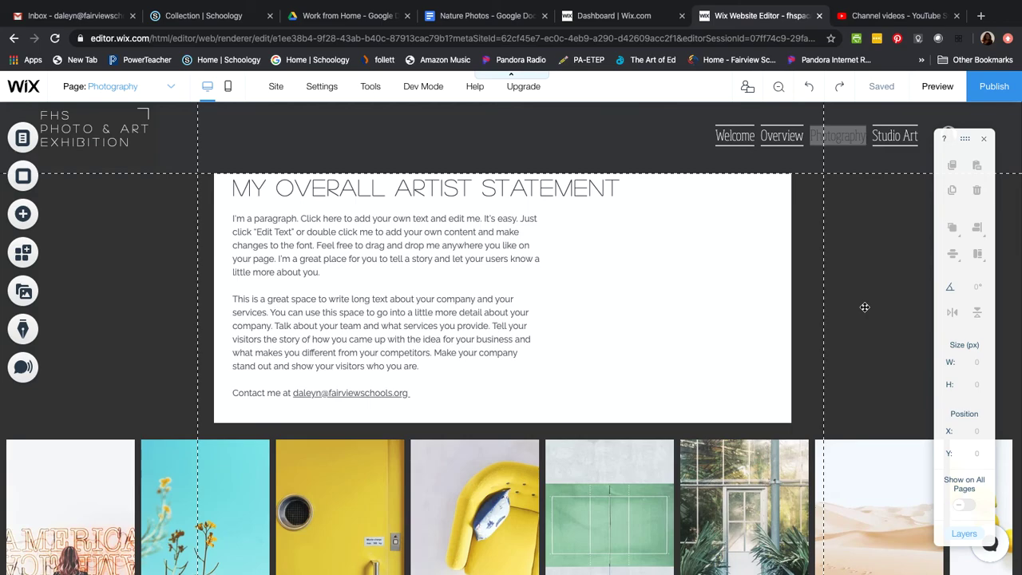
key(super+shift+5)
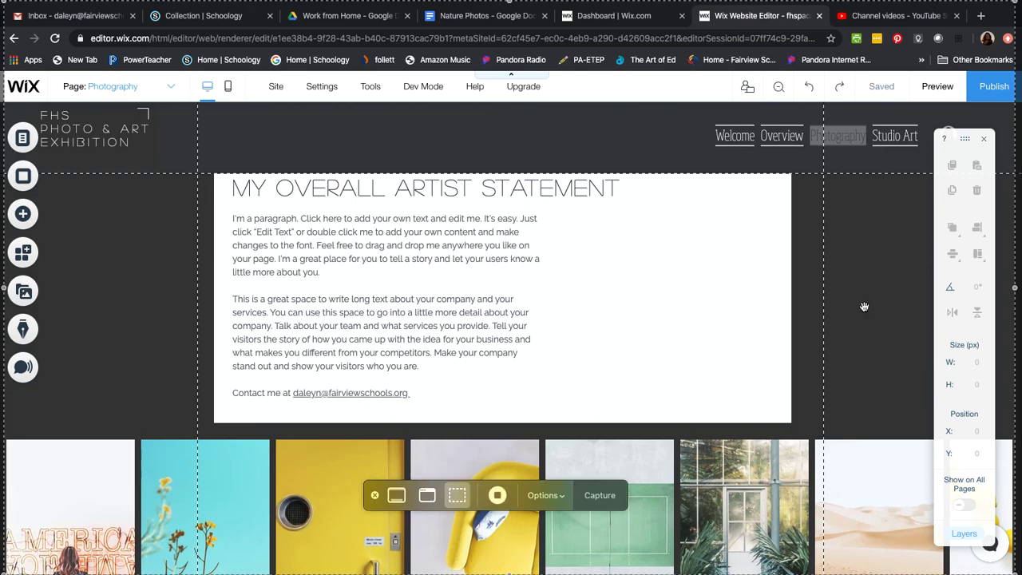